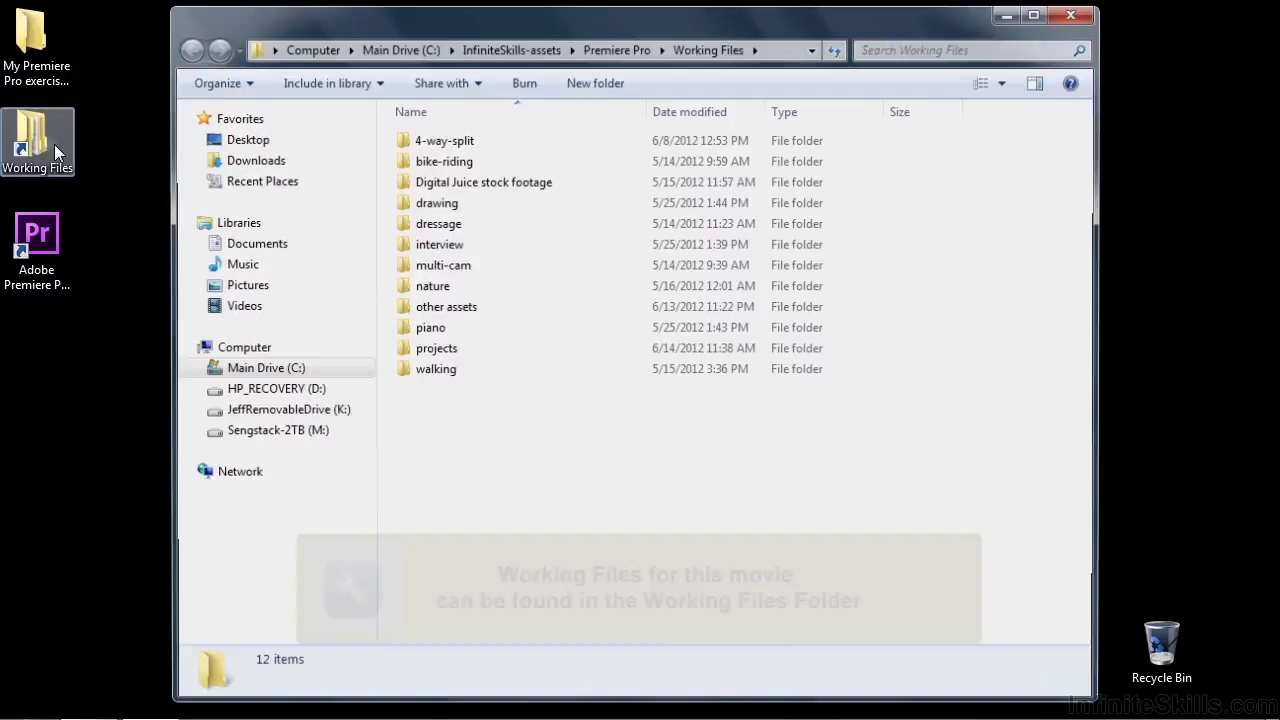
Step: Open the project file 1803-normalize and samples.prproj from the projects folder in Working Files
double_click(432, 349)
left_click_drag(1088, 250, 1088, 597)
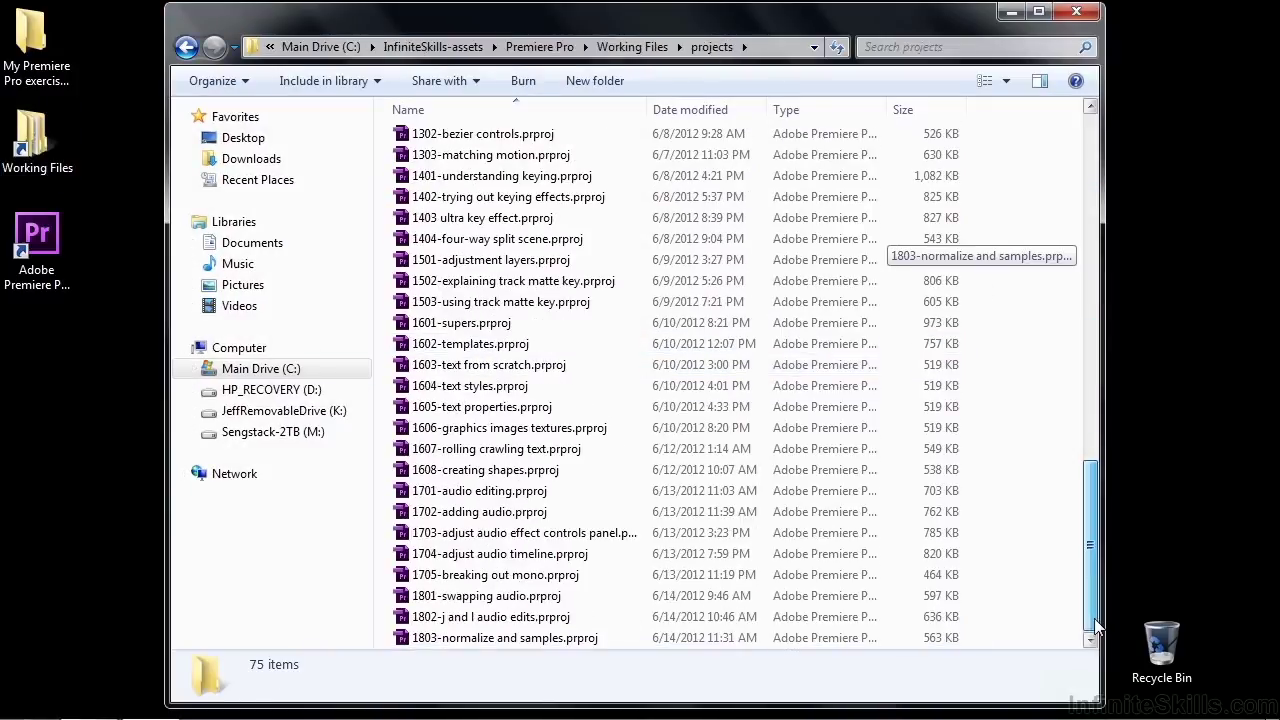
double_click(449, 638)
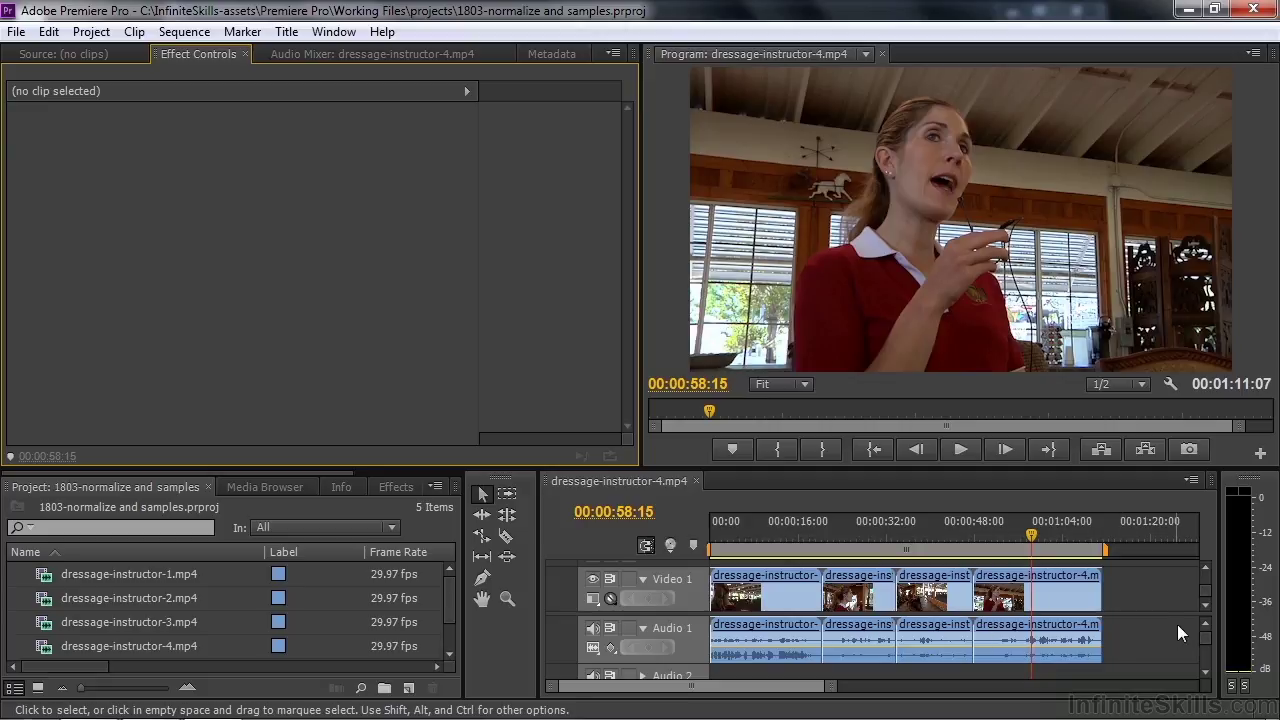
Step: Make the Audio 1 track taller and enlarge the timeline area so both channel waveforms and the Video 1 track fit
left_click(1204, 578)
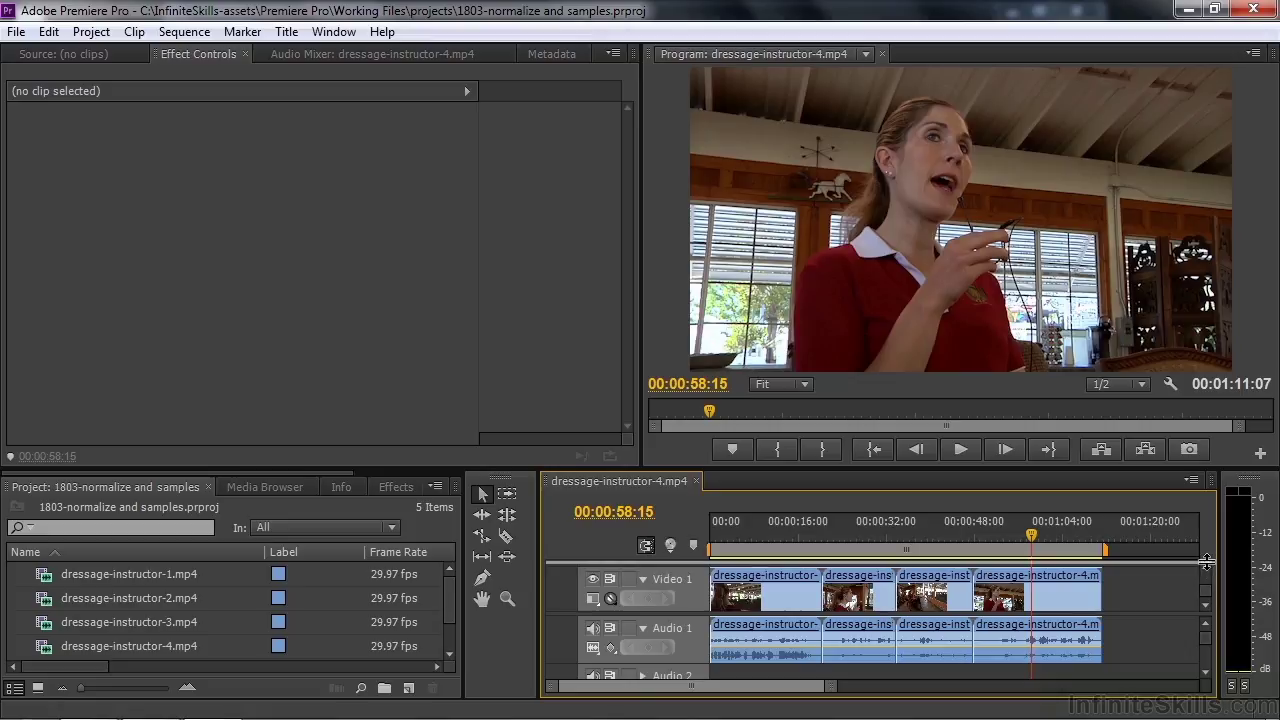
left_click_drag(1204, 578, 932, 588)
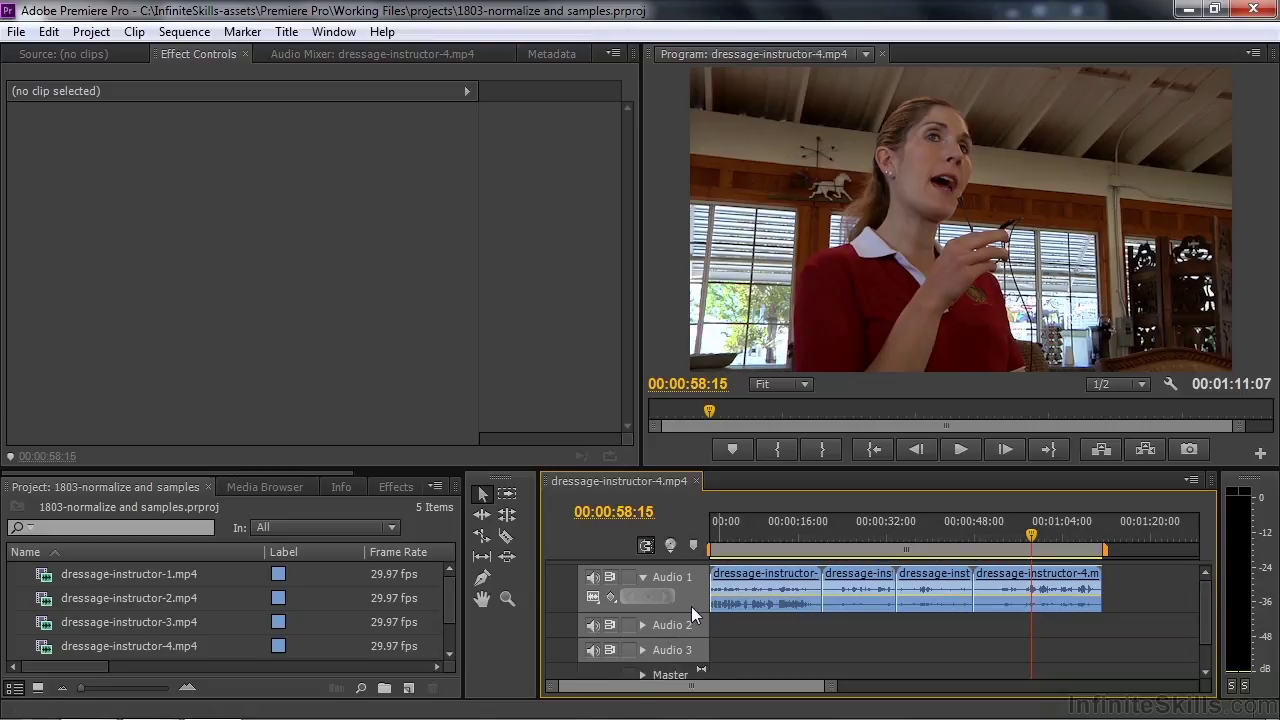
left_click_drag(693, 677, 691, 680)
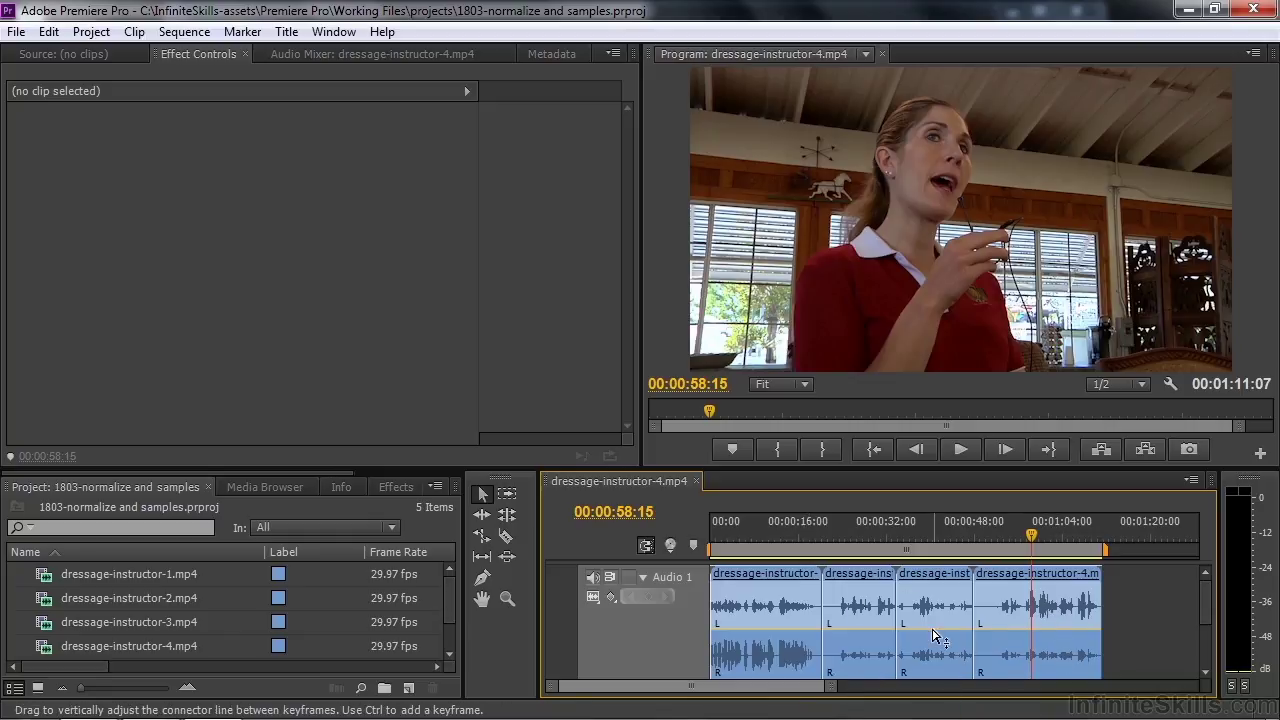
mouse_move(928, 638)
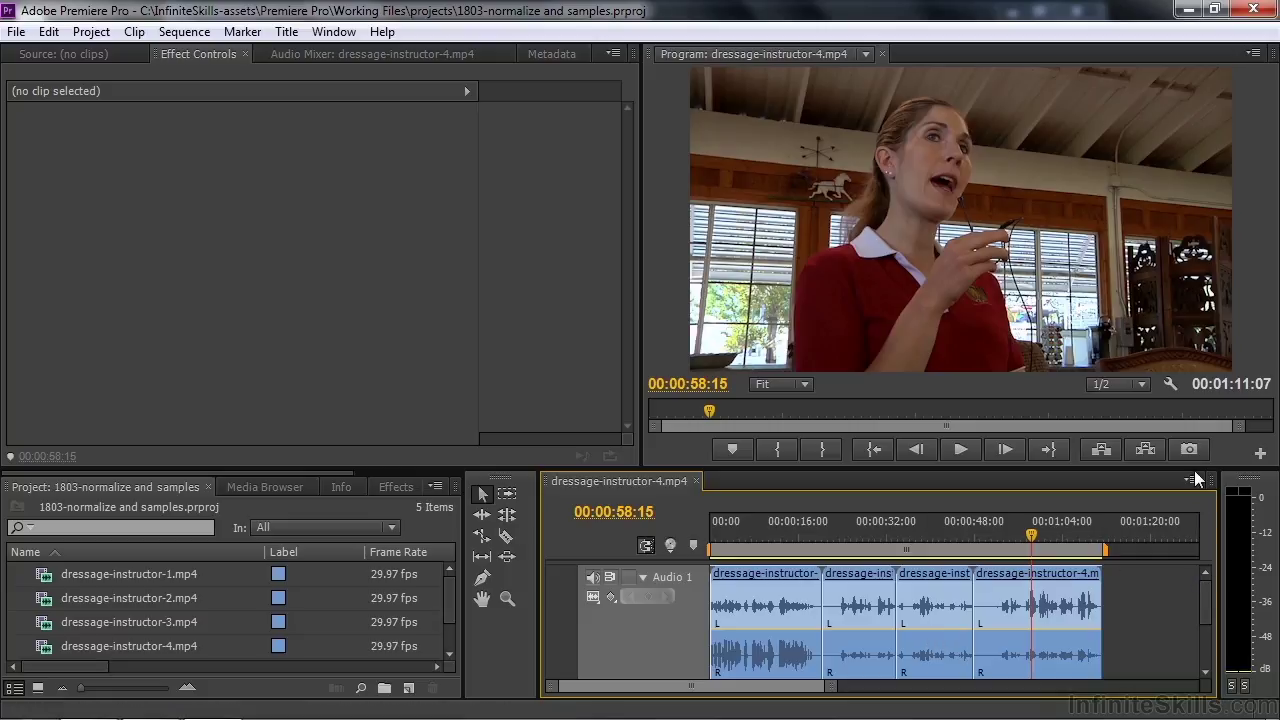
left_click_drag(1196, 469, 1192, 383)
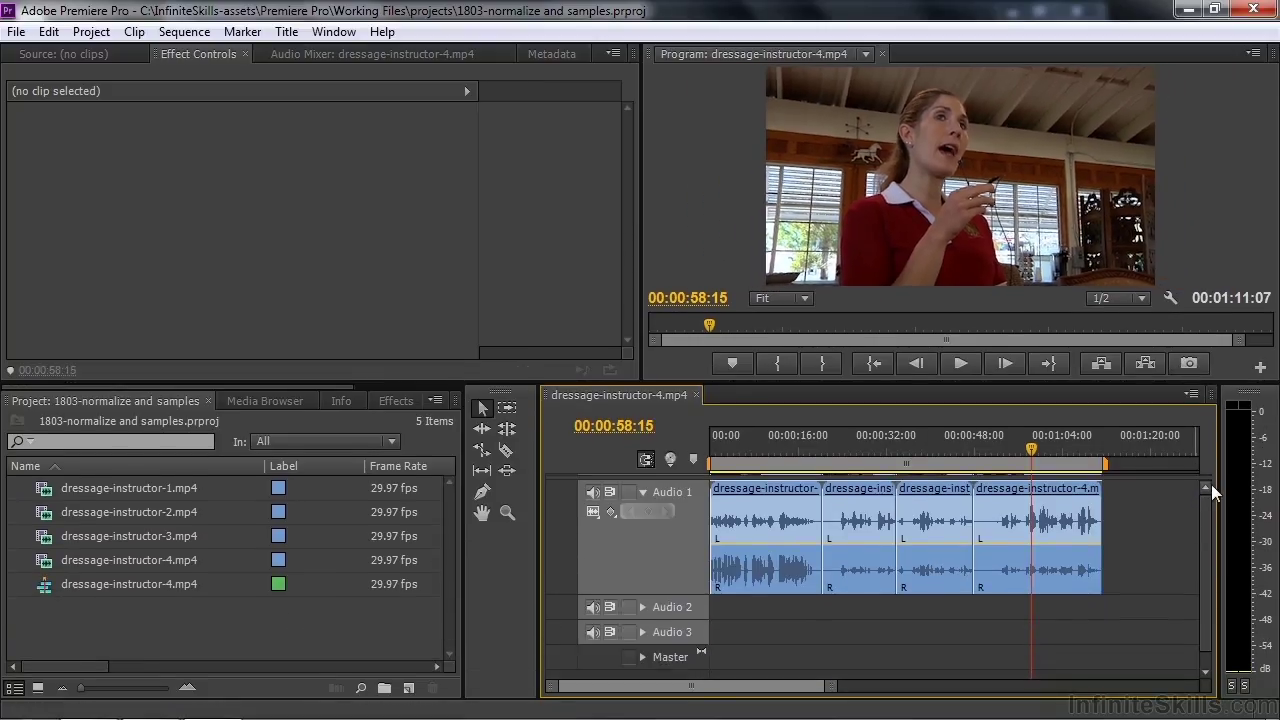
left_click_drag(1204, 478, 1205, 548)
Step: Normalize all peaks of the four clips in the sequence to -3 dB using Audio Gain
left_click_drag(1155, 619, 735, 522)
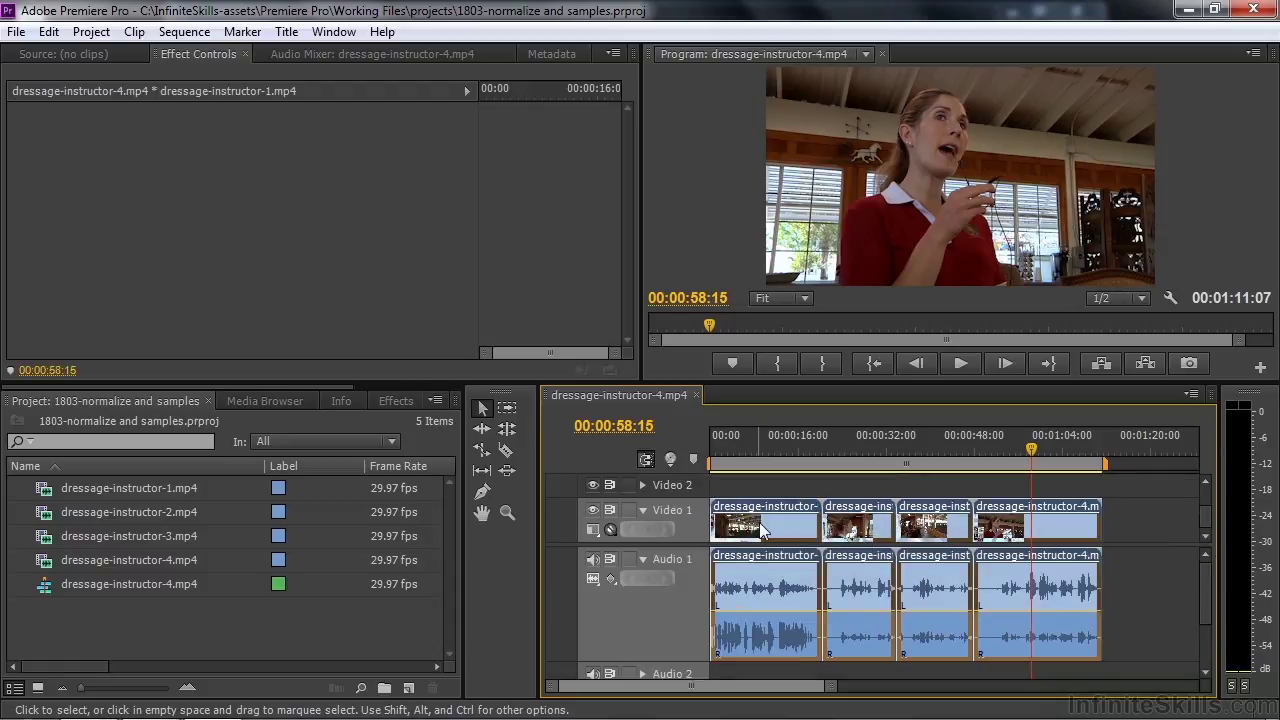
right_click(804, 532)
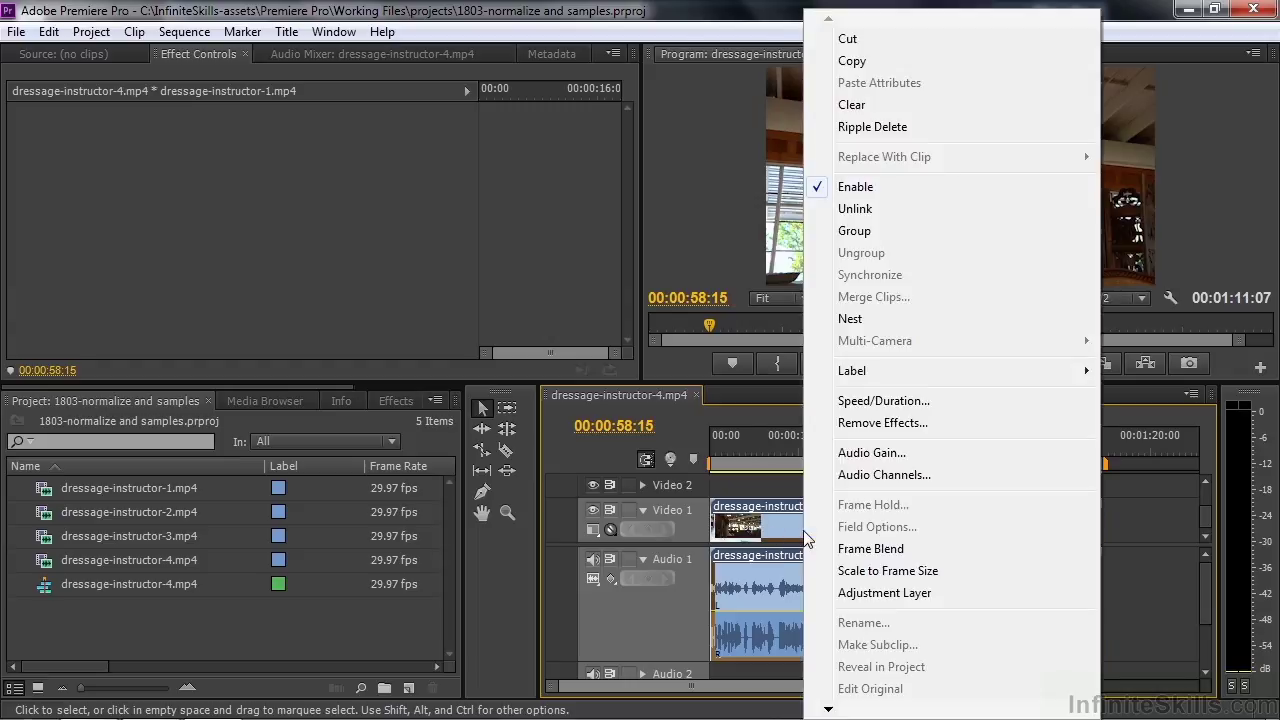
left_click(894, 454)
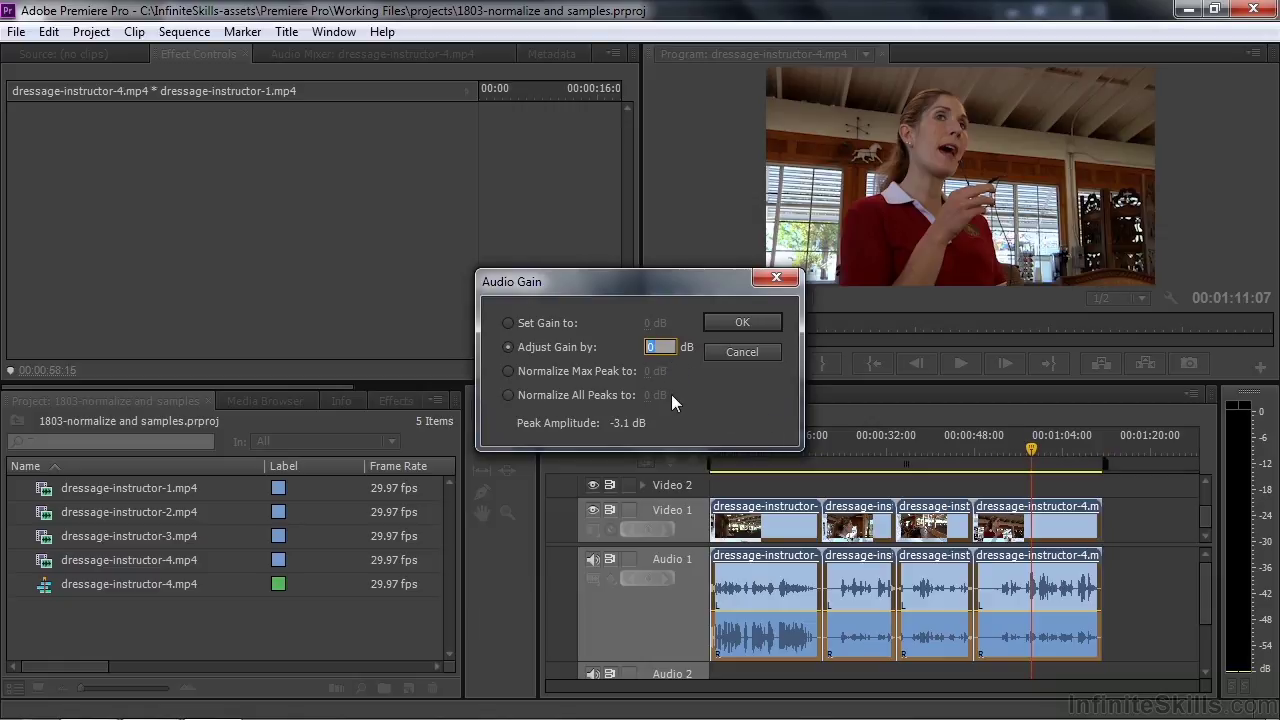
left_click(508, 395)
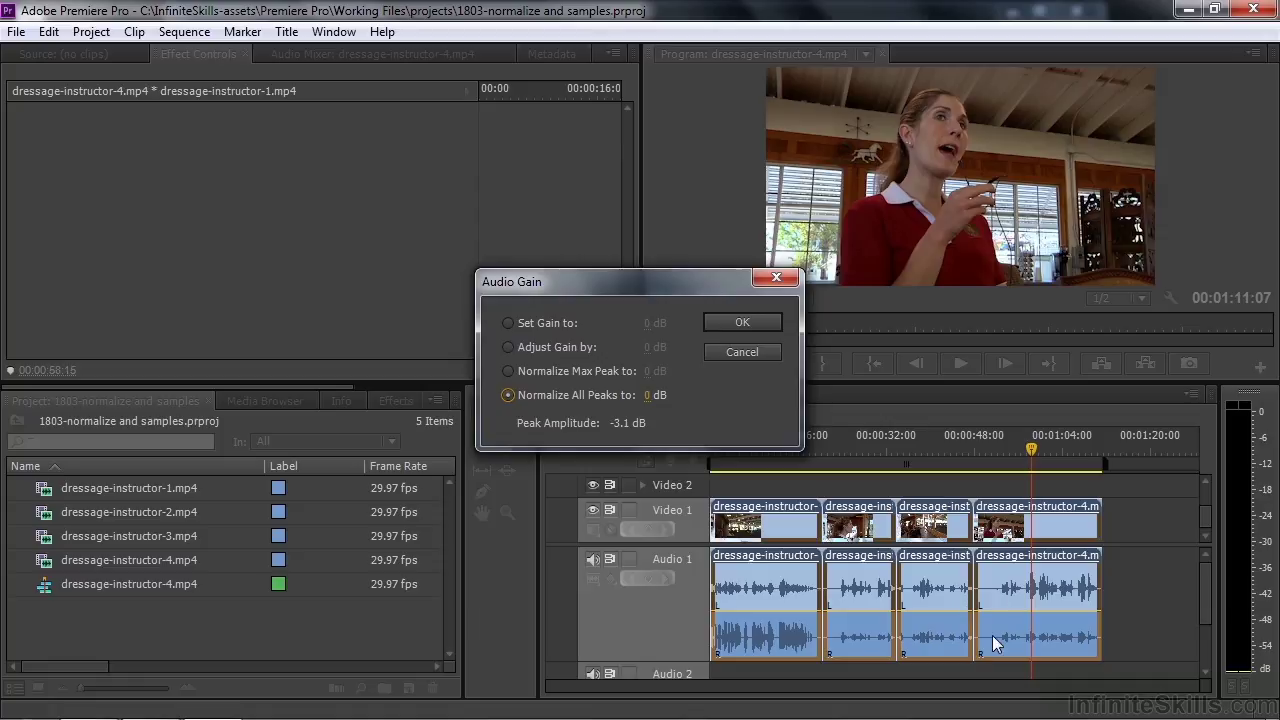
left_click(645, 395)
type("-3")
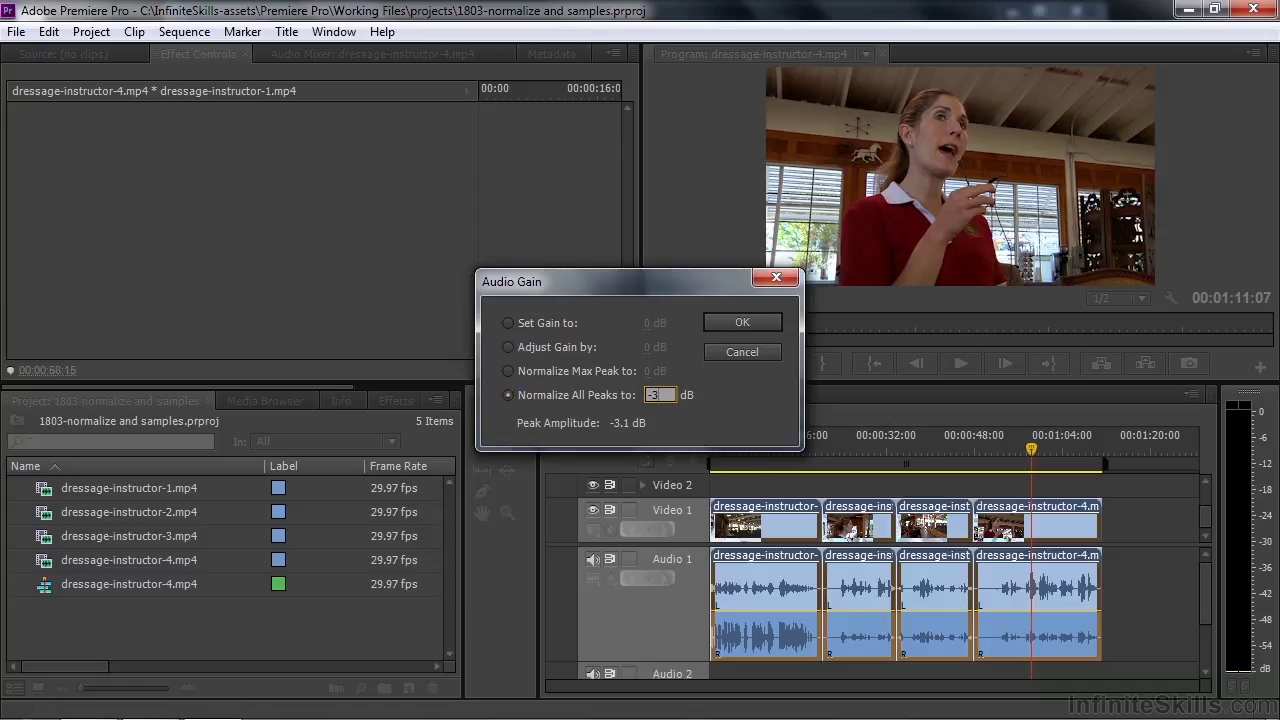
key("Return")
left_click(754, 324)
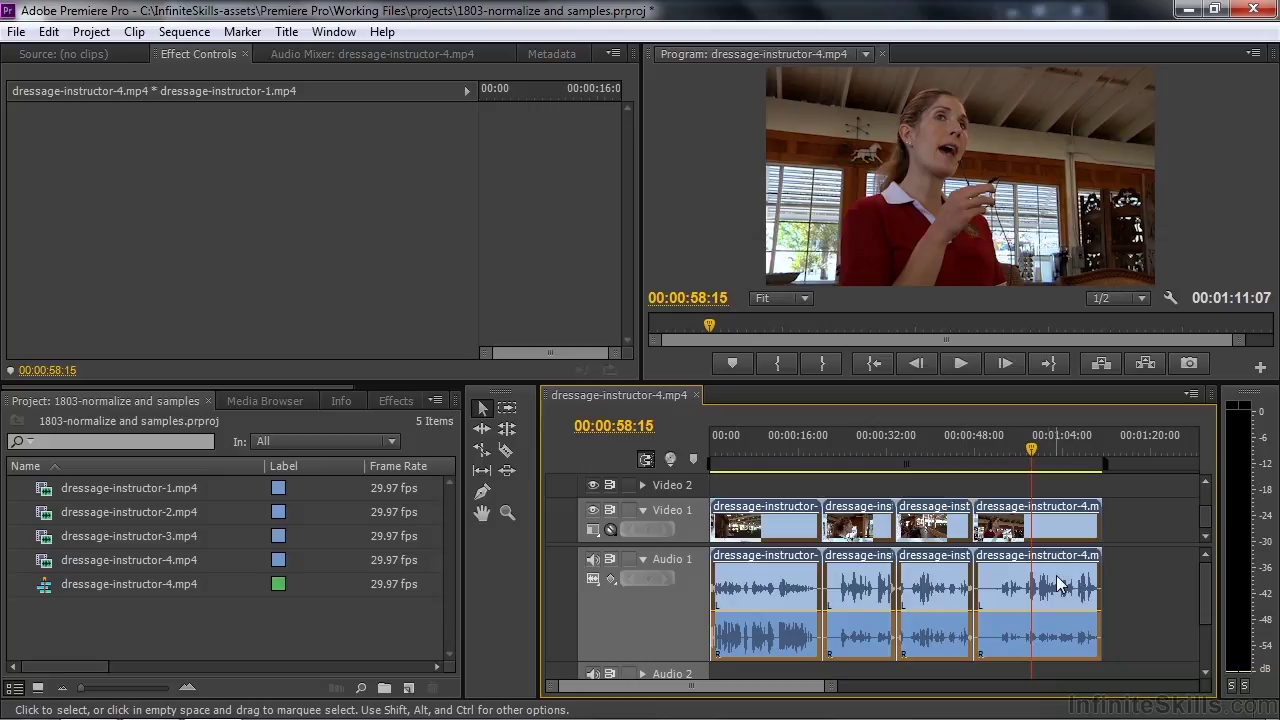
mouse_move(1060, 585)
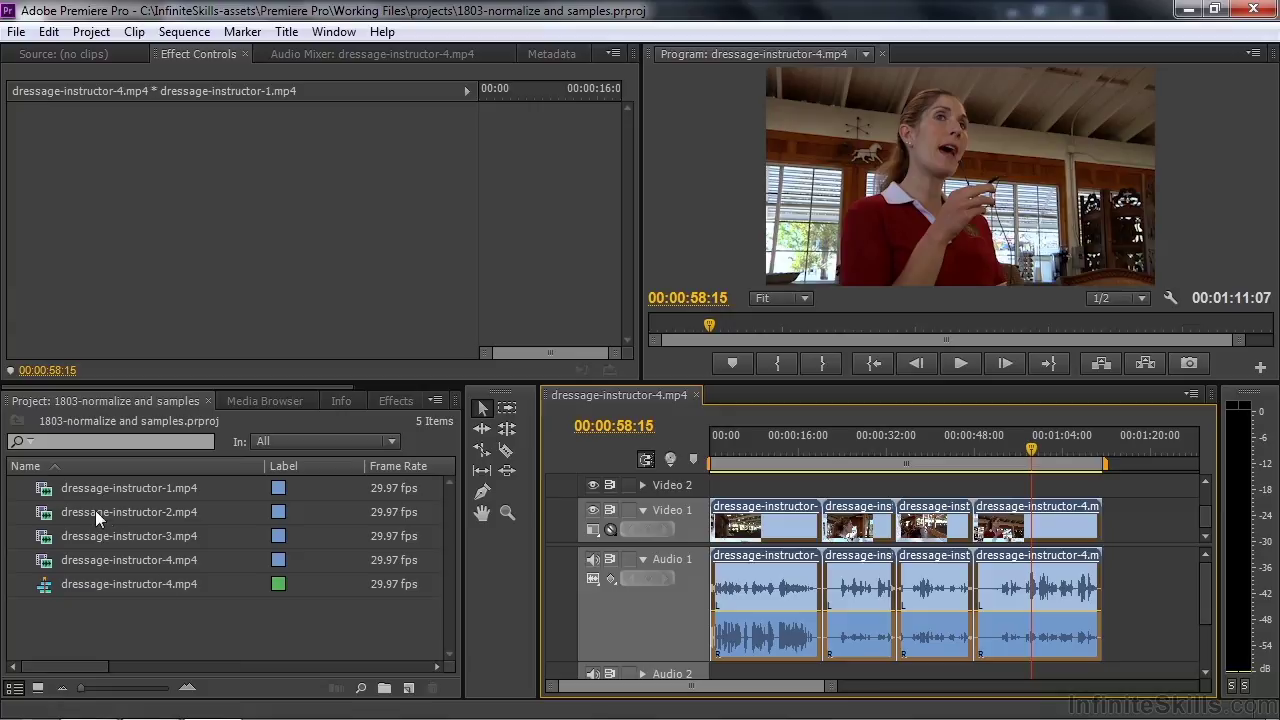
Step: Break out the stereo audio of the source clips dressage-instructor-1.mp4 and dressage-instructor-2.mp4 to mono
left_click(57, 488)
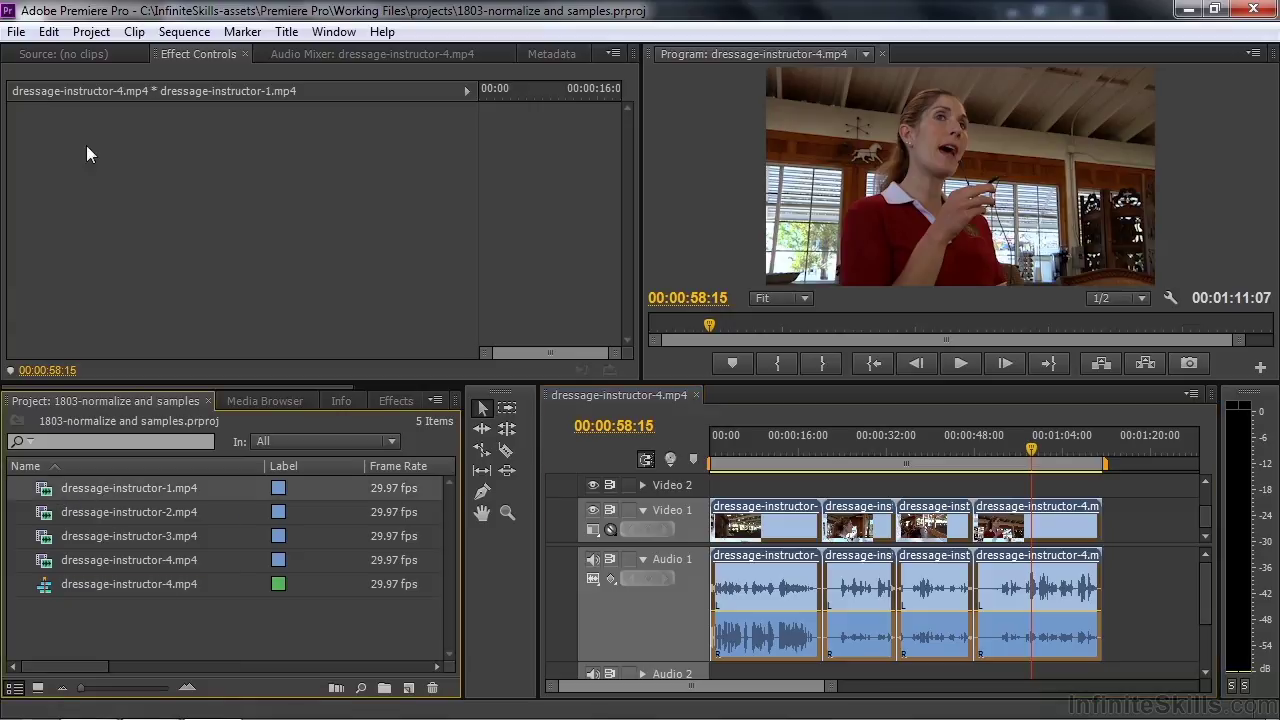
left_click(134, 31)
mouse_move(470, 217)
left_click(543, 234)
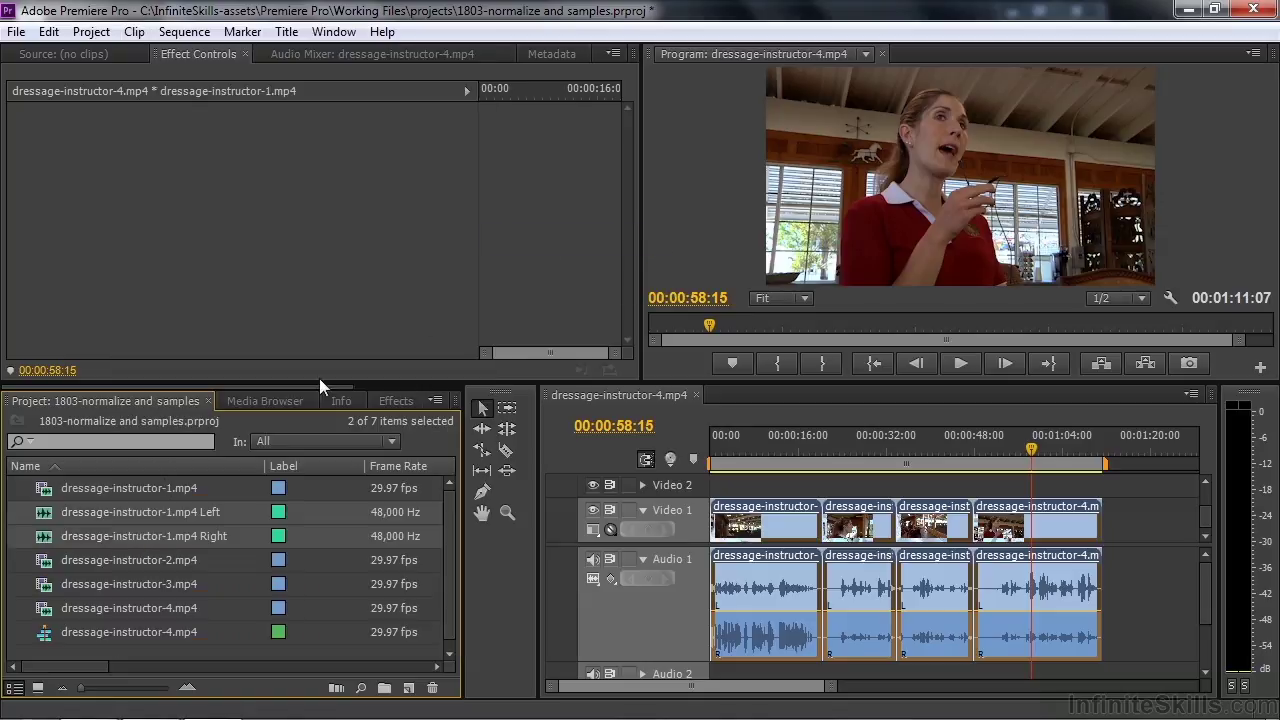
left_click(55, 561)
left_click(134, 33)
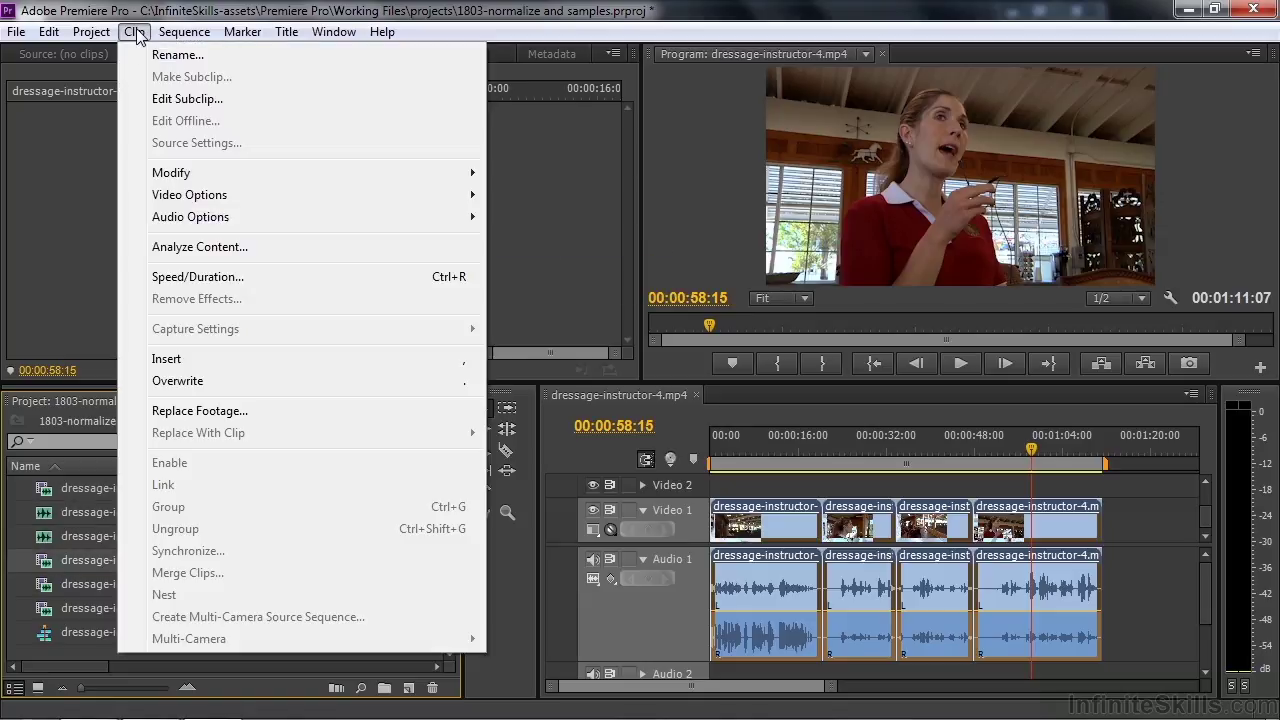
mouse_move(203, 226)
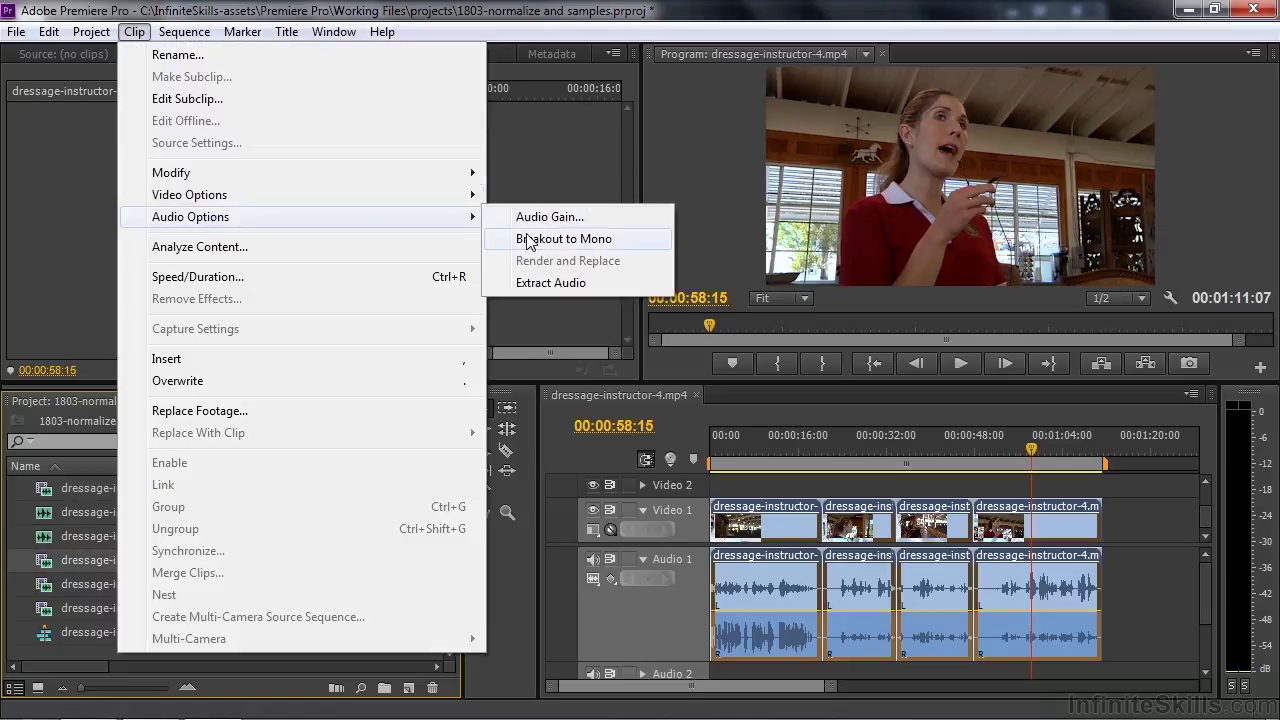
left_click(563, 239)
Step: Break out the stereo audio of the source clips dressage-instructor-3.mp4 and dressage-instructor-4.mp4 to mono
left_click(51, 636)
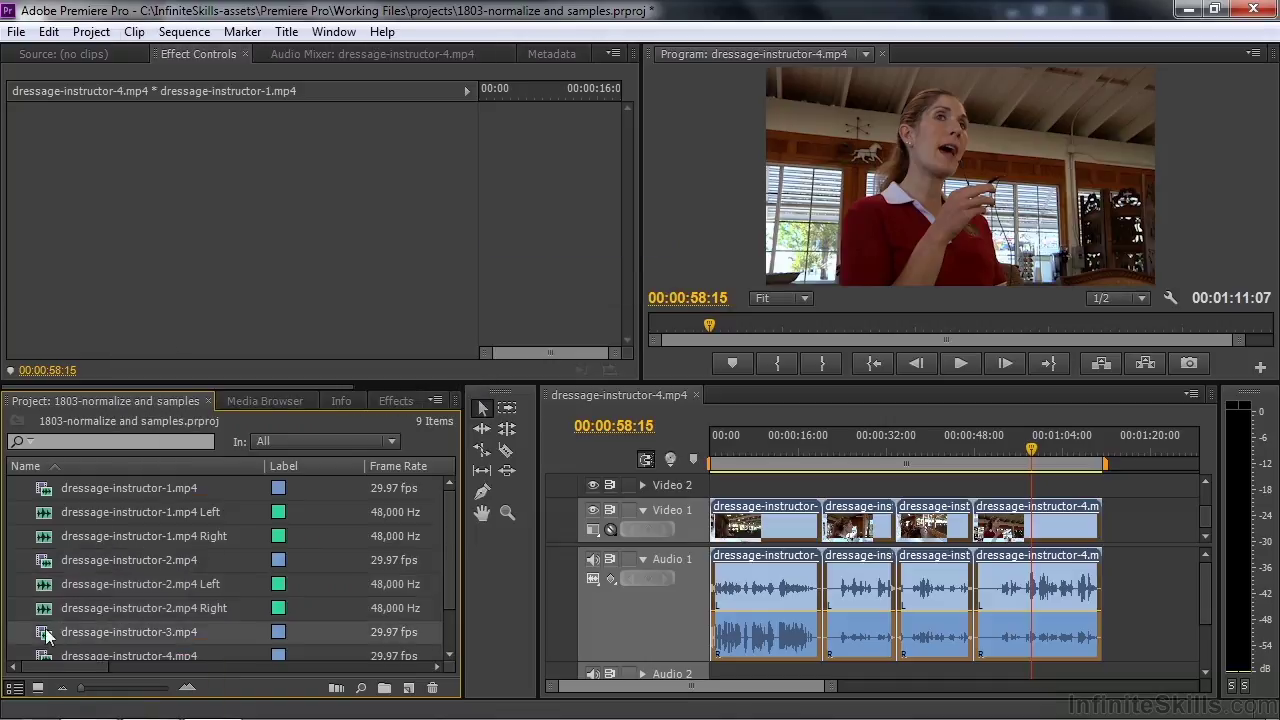
left_click(134, 31)
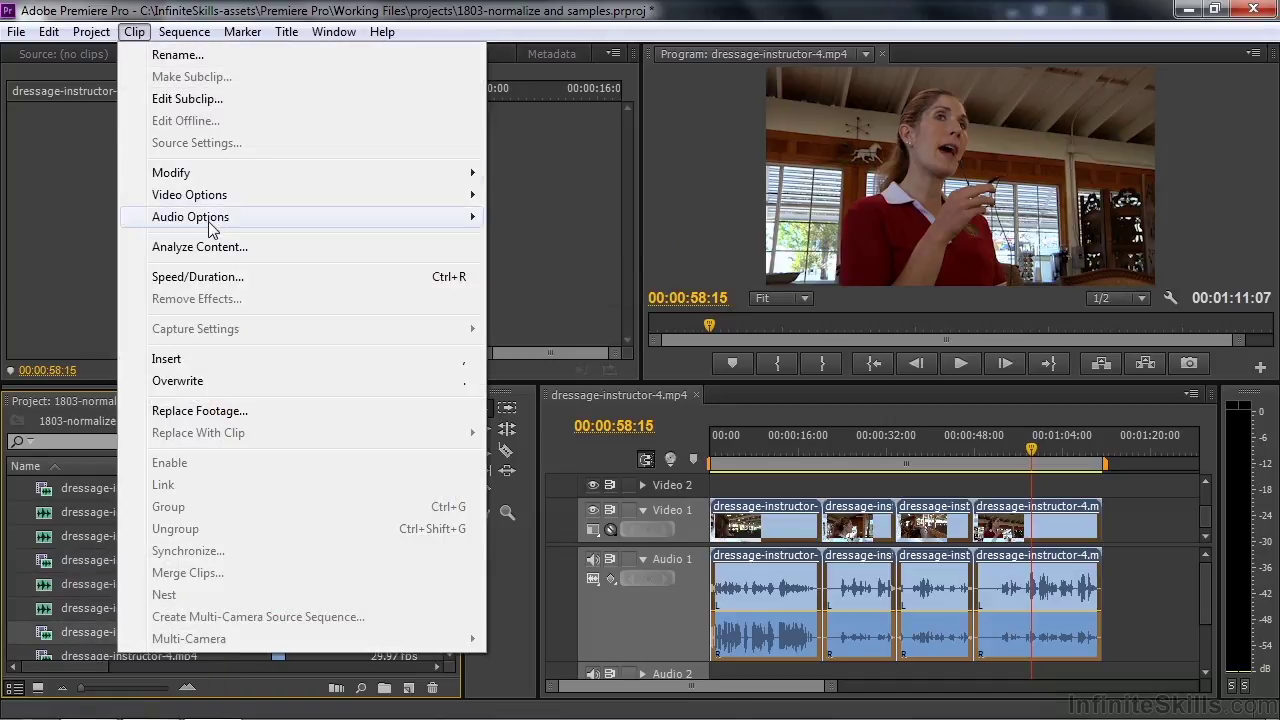
mouse_move(213, 226)
left_click(545, 241)
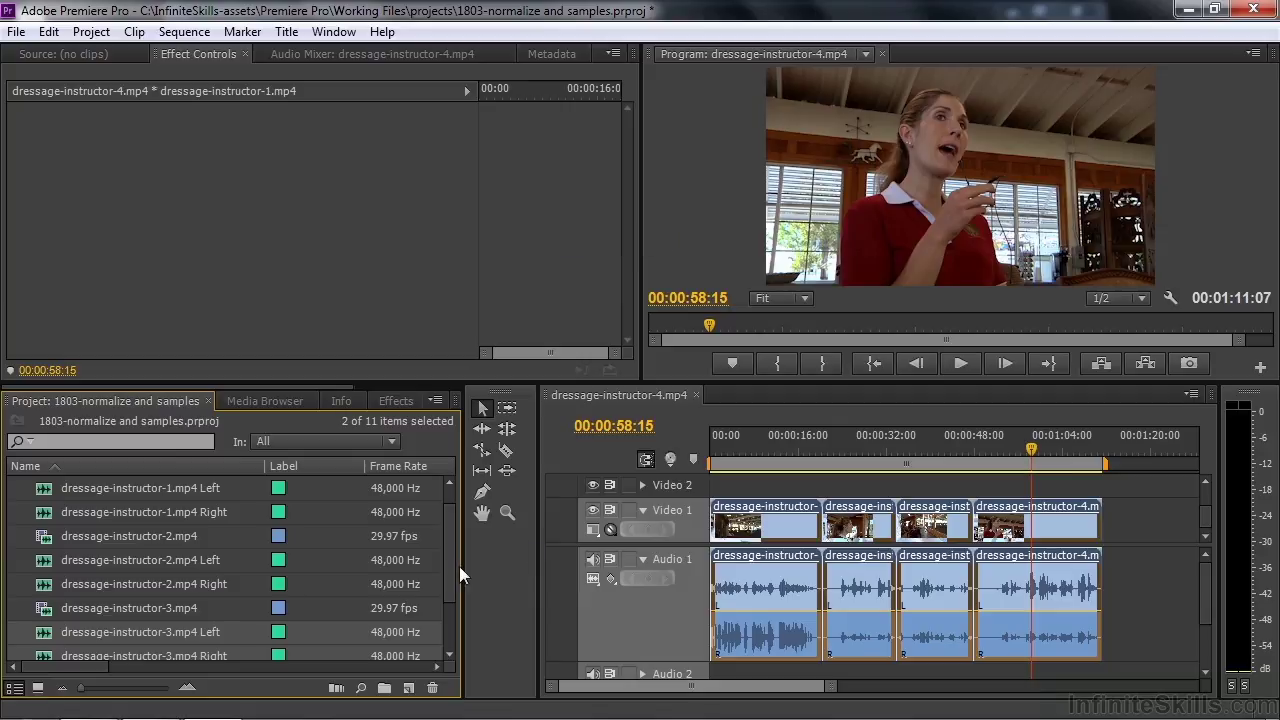
scroll(446, 595, "down", 1)
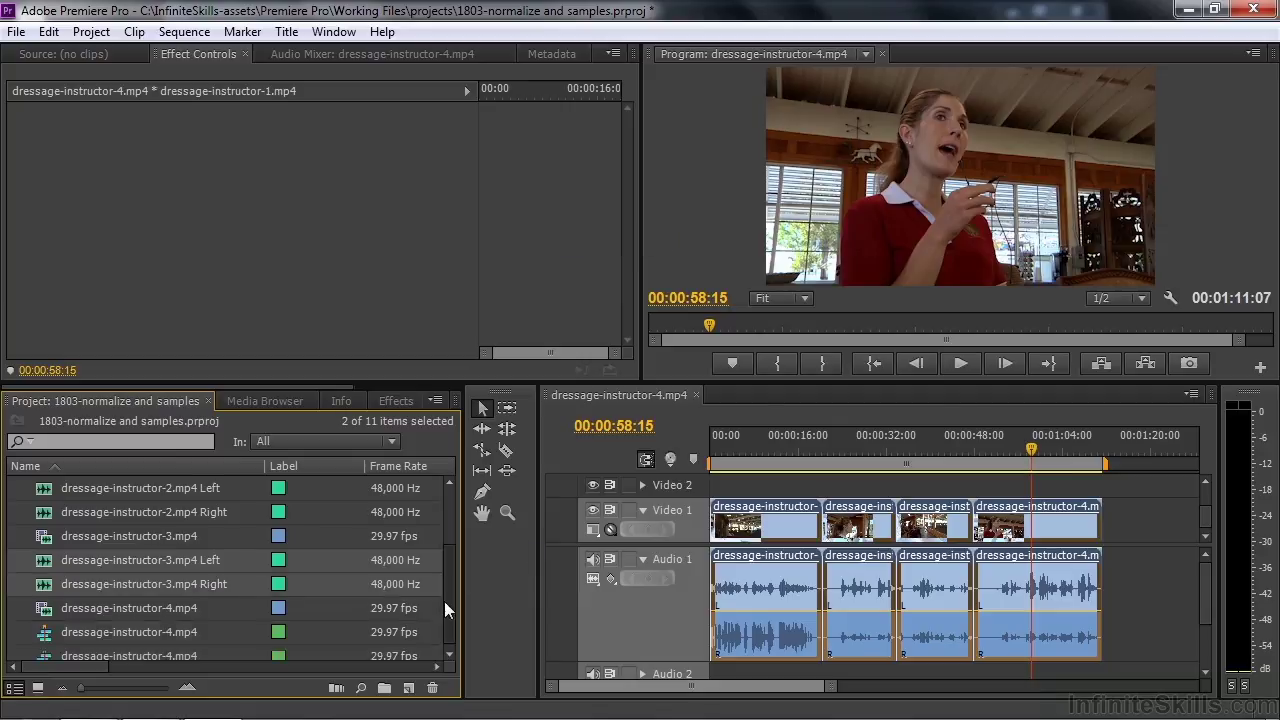
left_click(52, 611)
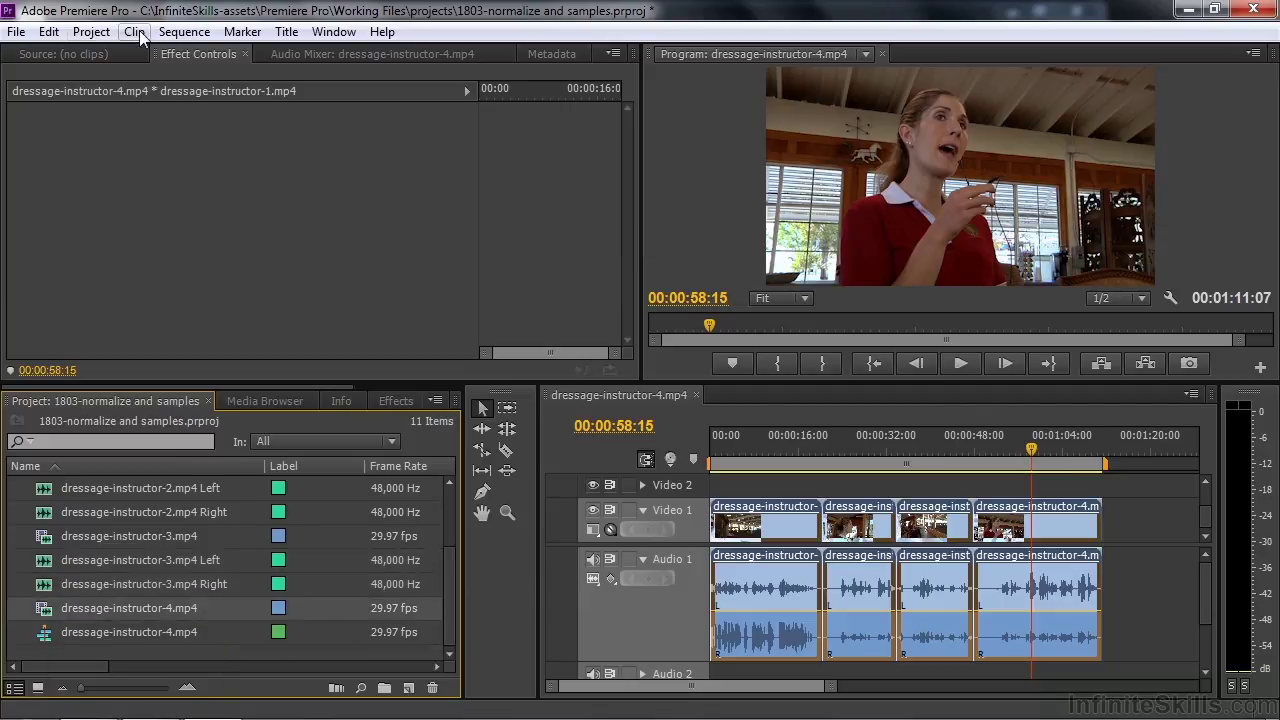
left_click(136, 32)
mouse_move(205, 228)
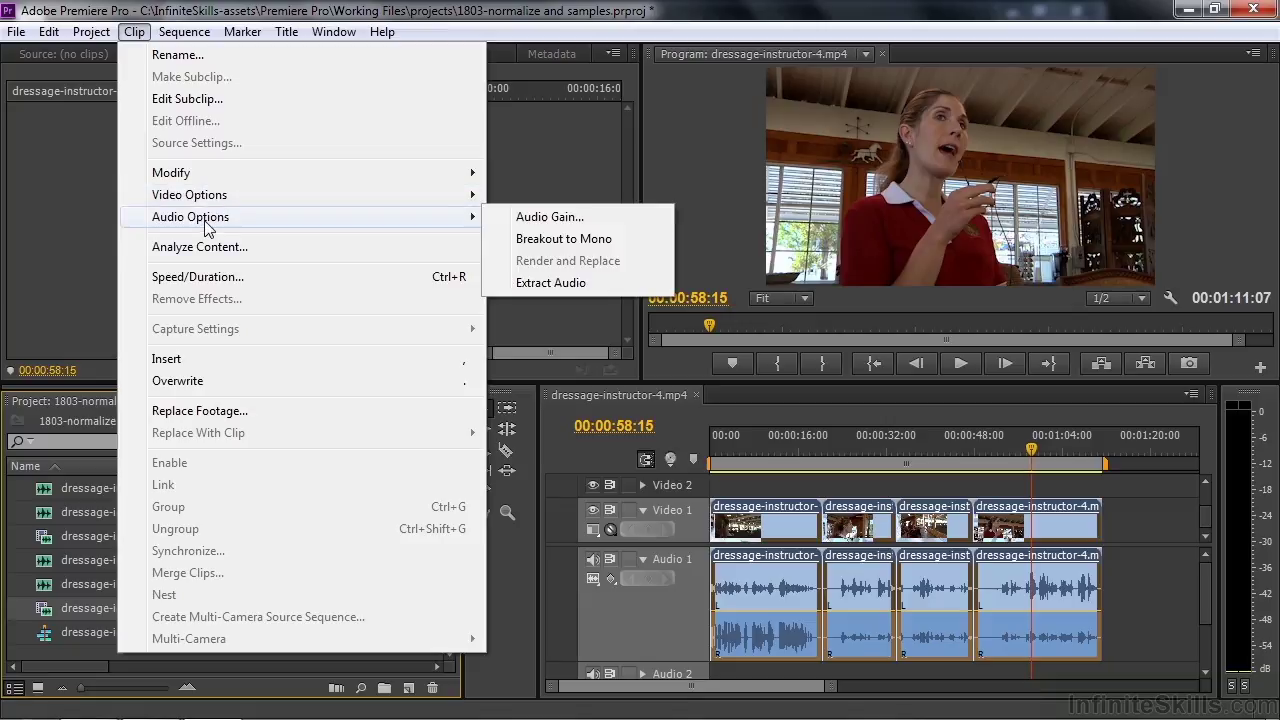
left_click(555, 238)
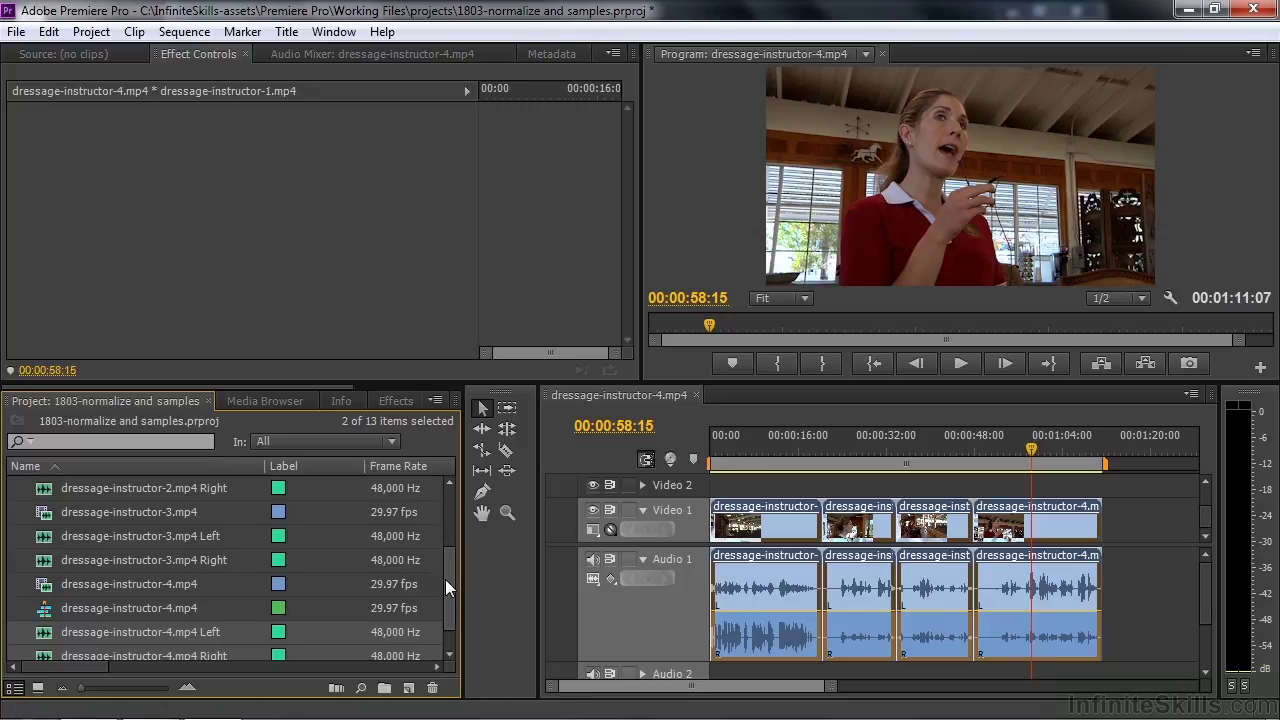
Step: Overwrite the first two clips' audio on Audio 1 with dressage-instructor-1.mp4 Right and dressage-instructor-2.mp4 Right
scroll(447, 570, "up", 2)
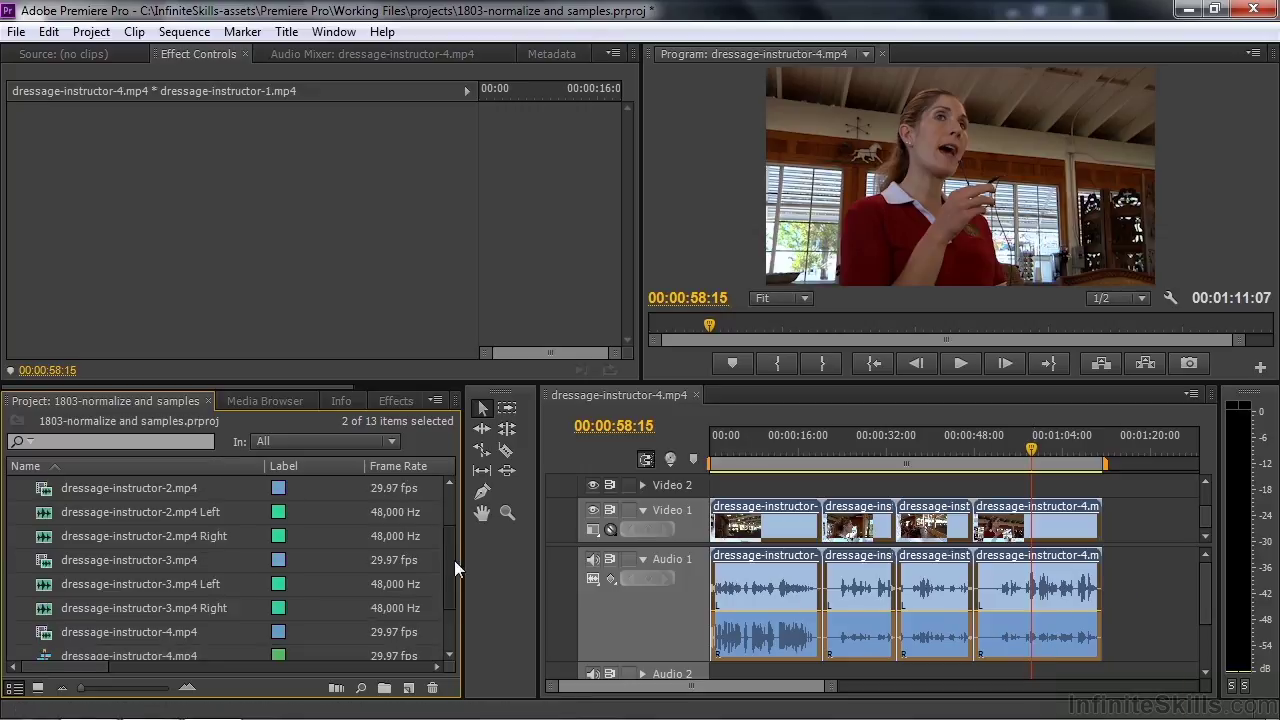
left_click(990, 640)
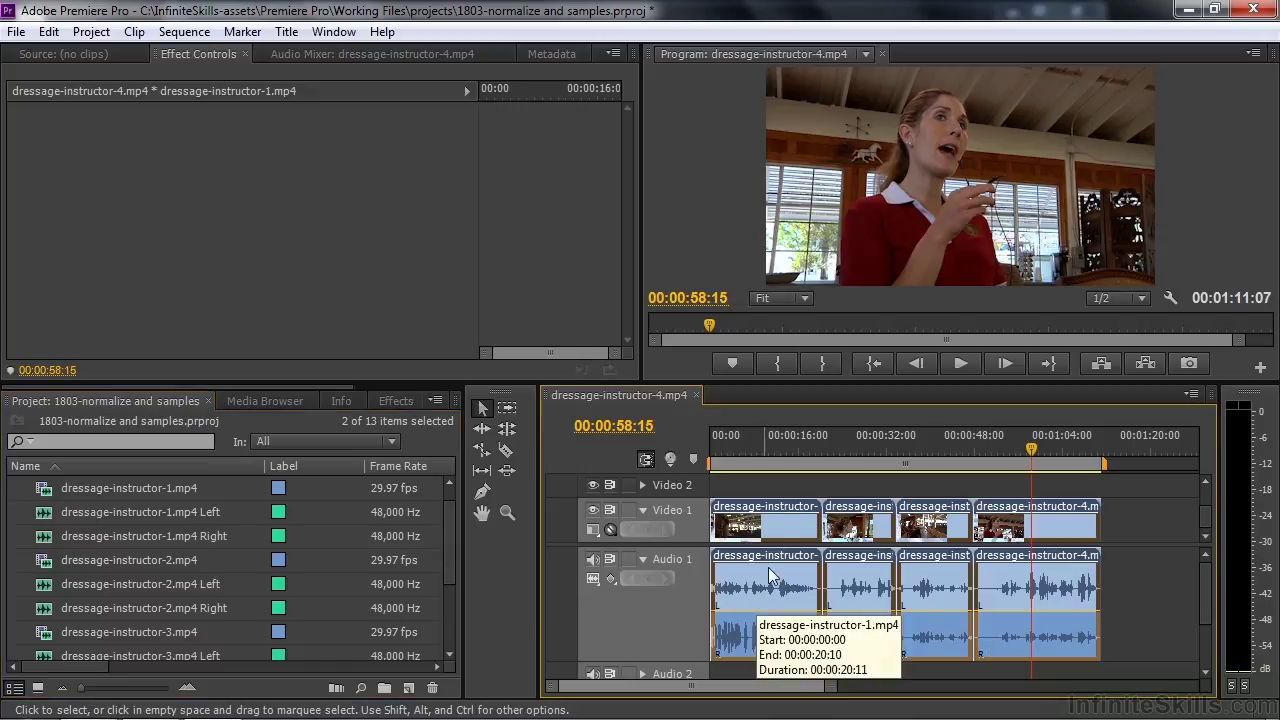
left_click(780, 488)
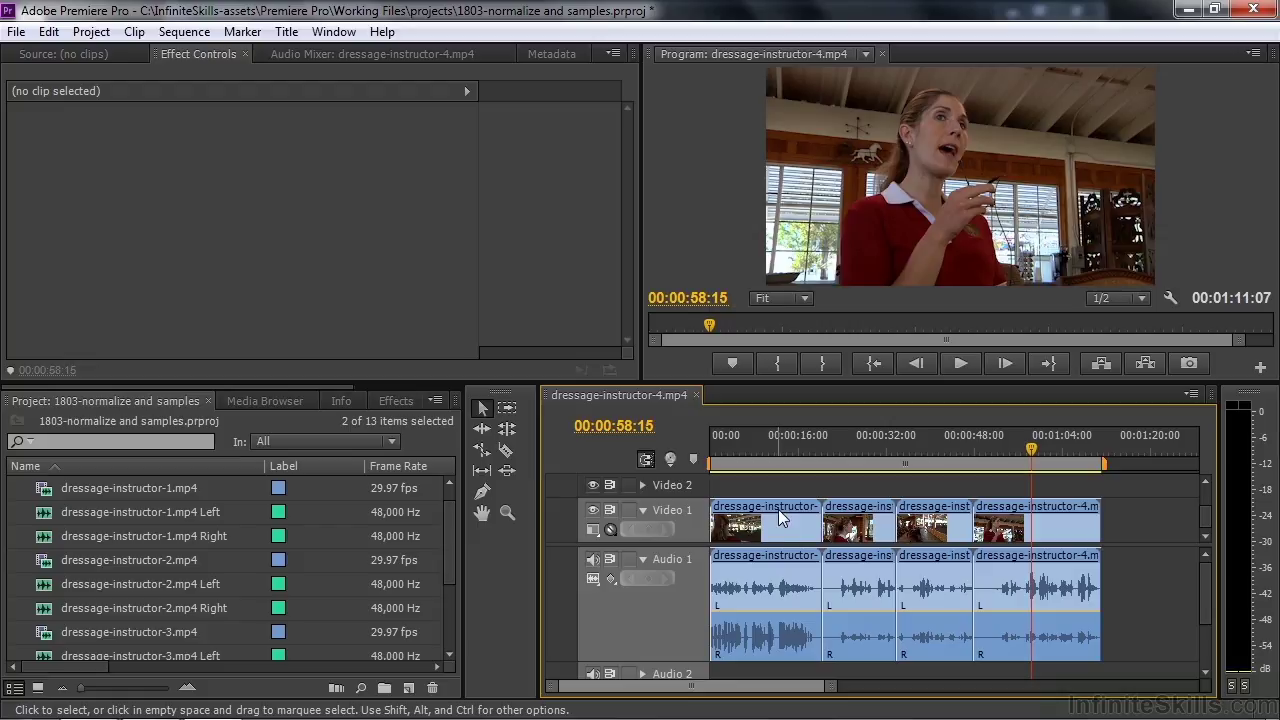
mouse_move(777, 508)
mouse_move(87, 546)
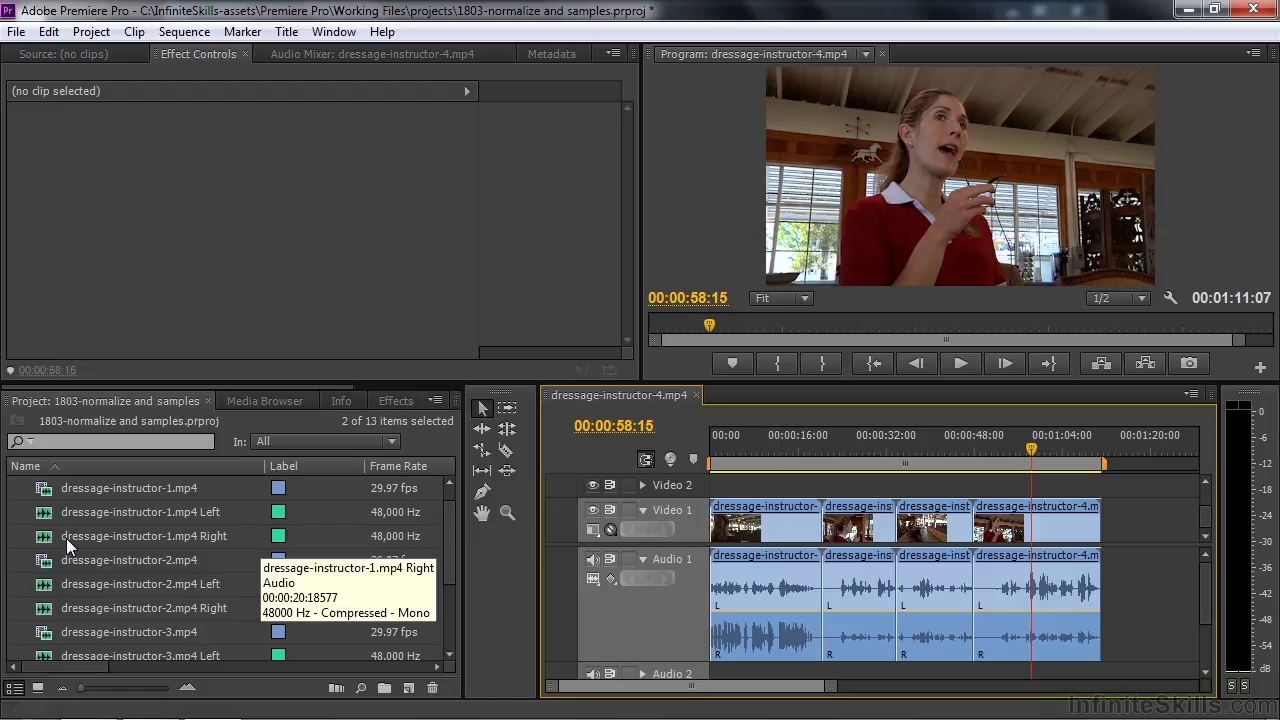
left_click_drag(49, 535, 760, 600)
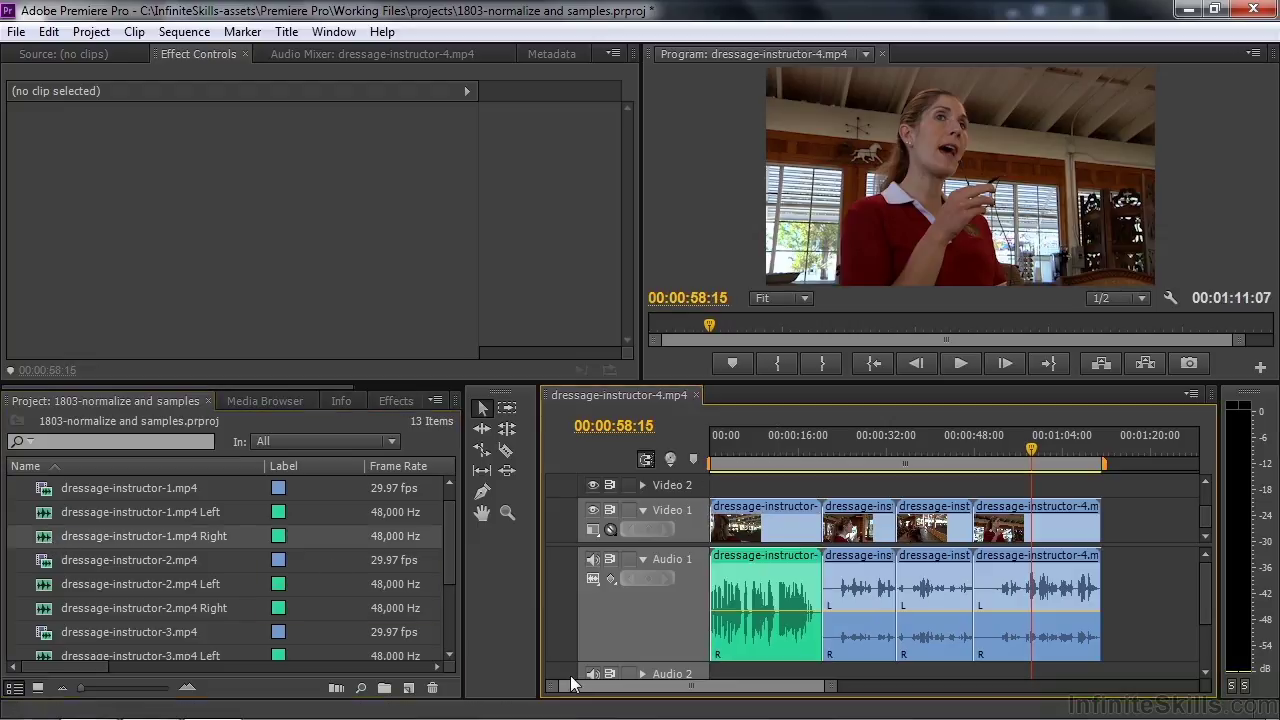
left_click_drag(42, 610, 828, 644)
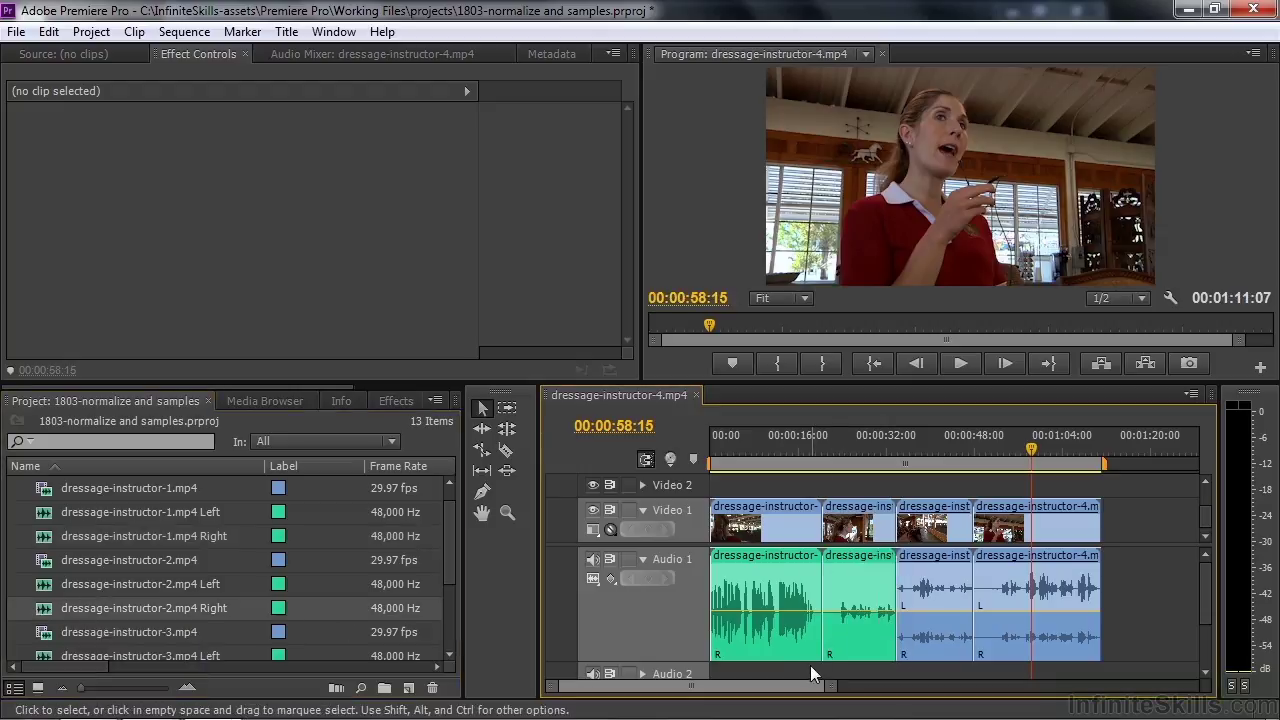
Step: Overwrite the last two clips' audio on Audio 1 with dressage-instructor-3.mp4 Right and dressage-instructor-4.mp4 Right
left_click_drag(452, 555, 448, 610)
left_click_drag(38, 560, 898, 636)
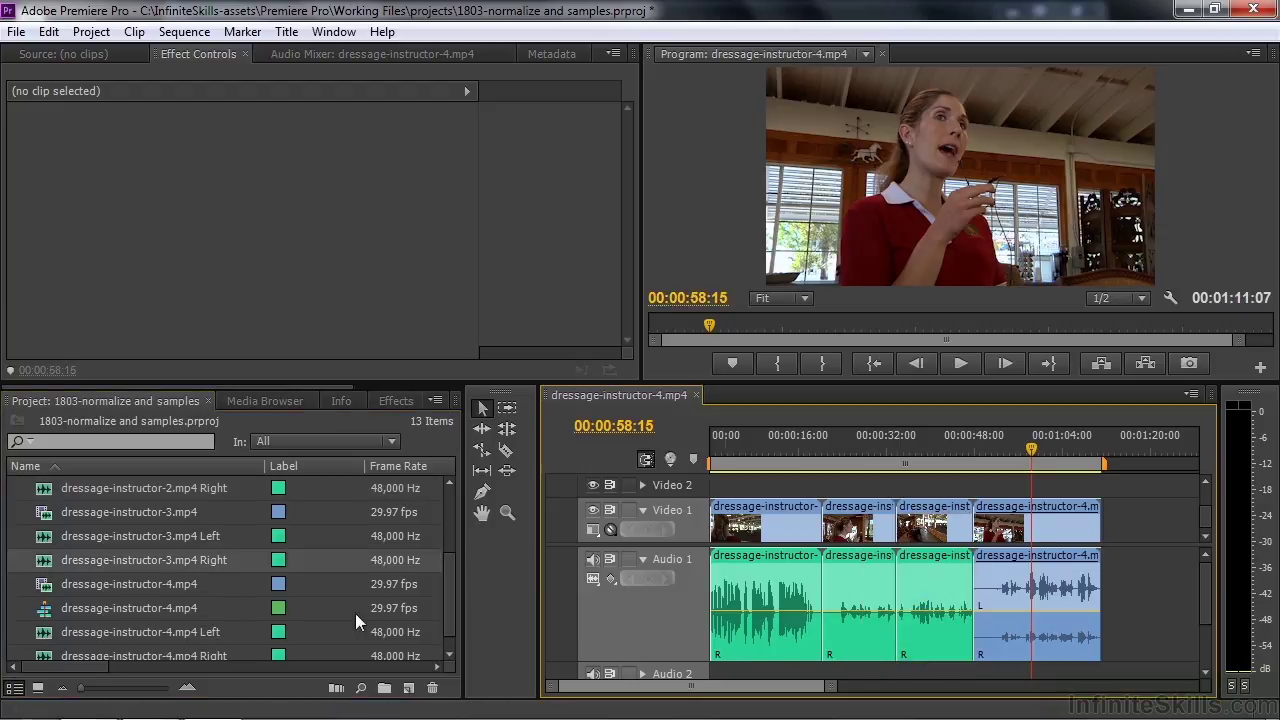
left_click_drag(452, 586, 452, 628)
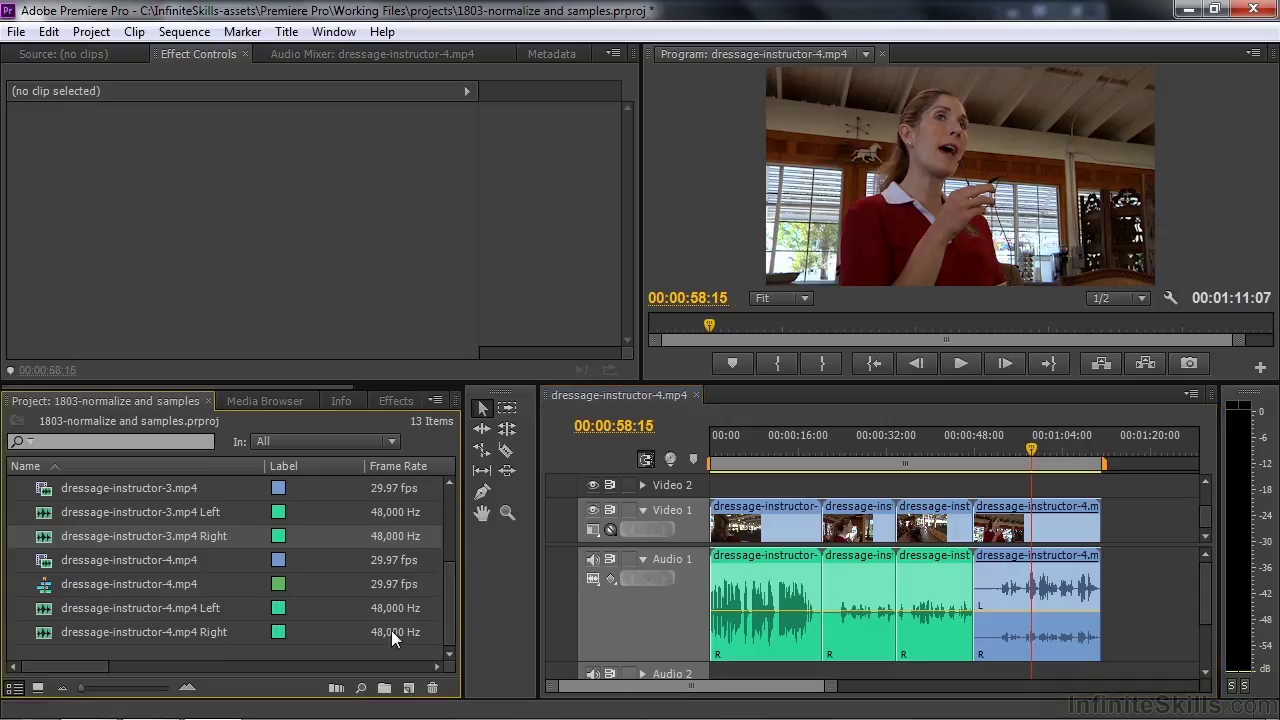
left_click_drag(50, 632, 1003, 620)
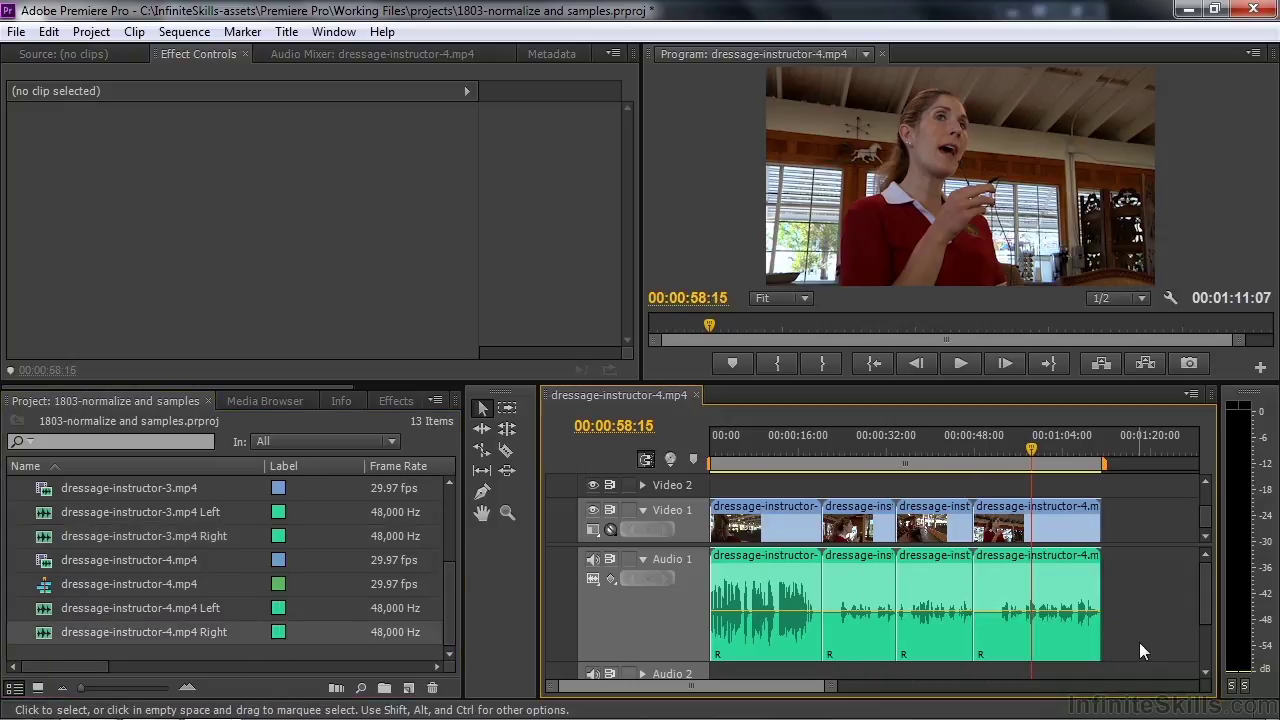
Step: Normalize all peaks of the four interview clips in the sequence to -3 dB
left_click_drag(1139, 642, 698, 490)
right_click(799, 586)
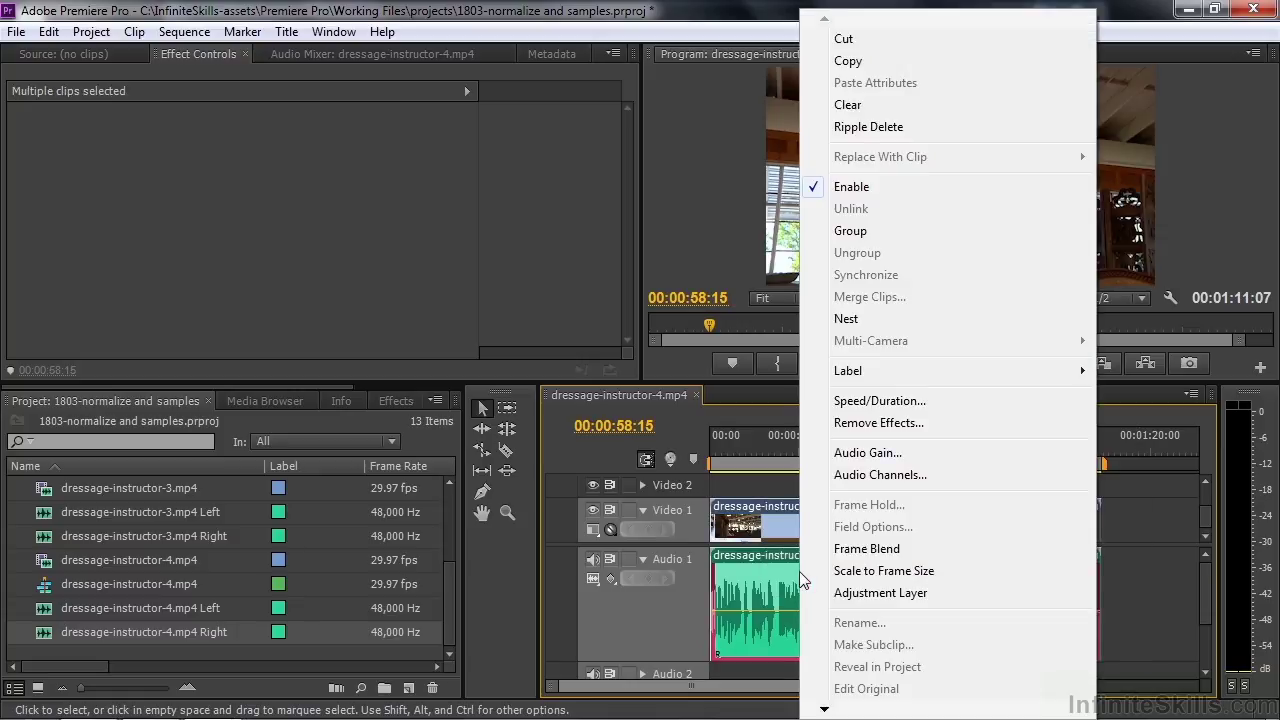
left_click(867, 452)
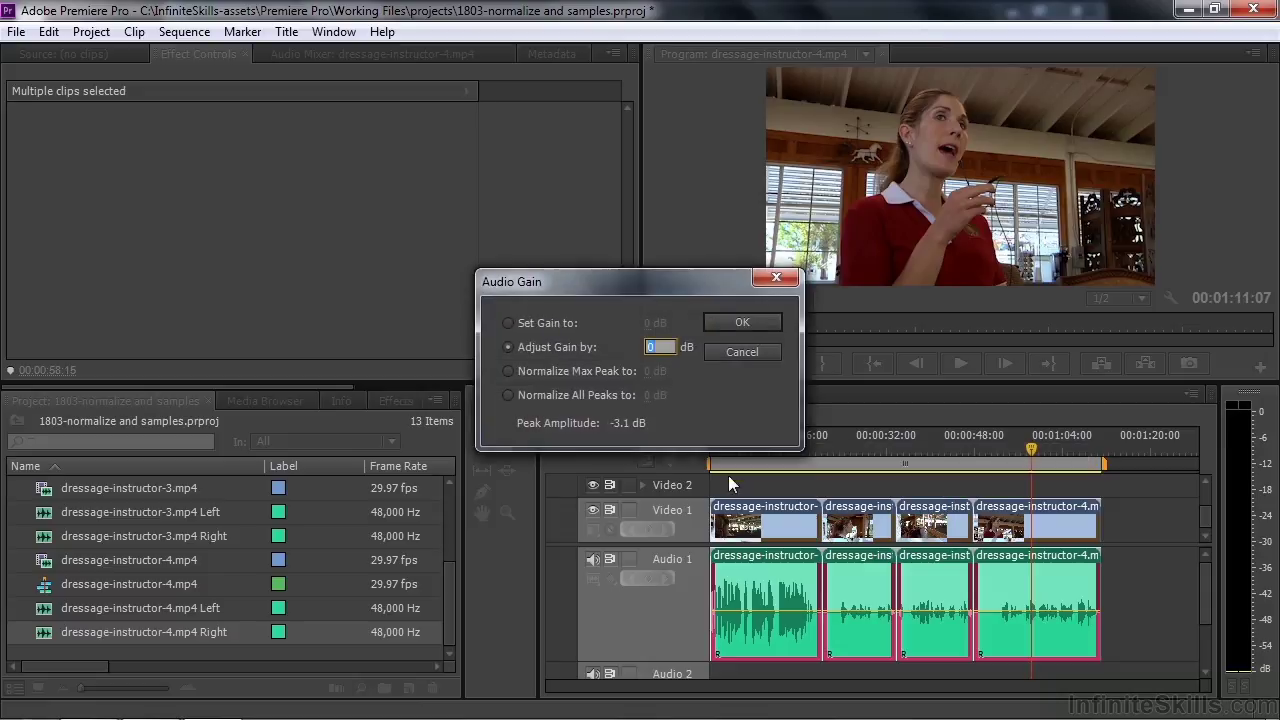
left_click(509, 395)
left_click(650, 397)
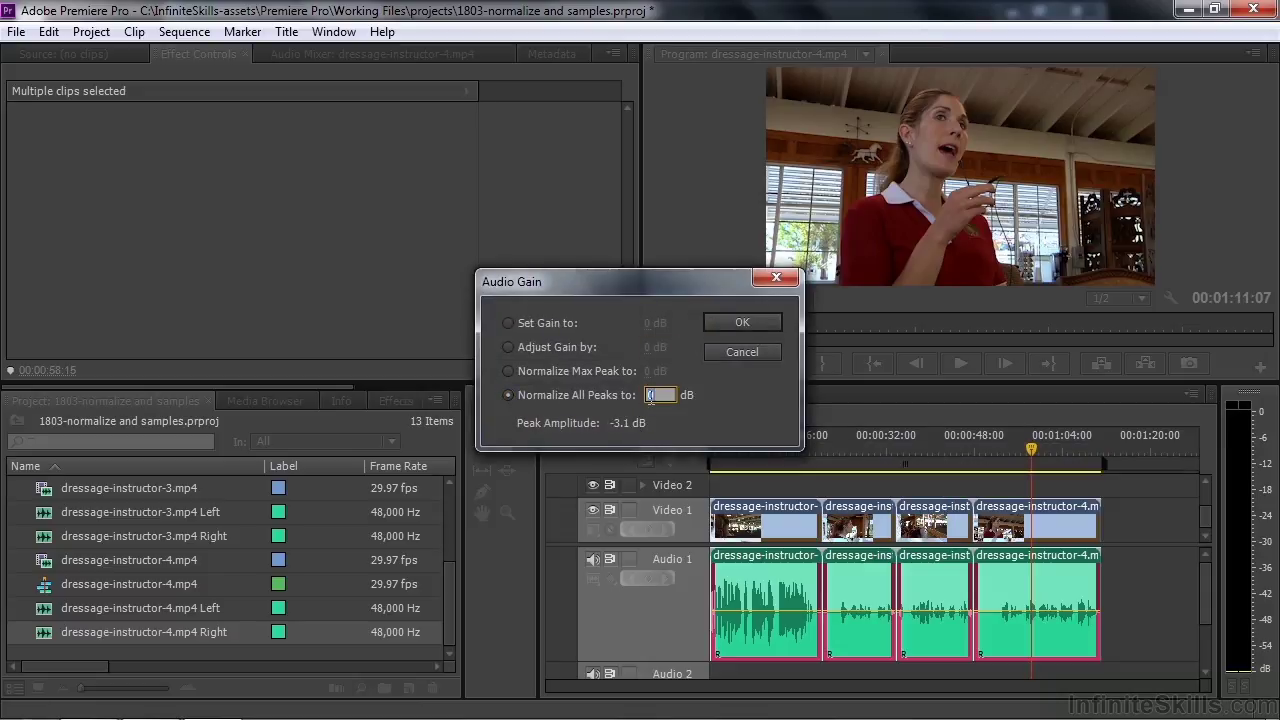
type("-3")
left_click(758, 324)
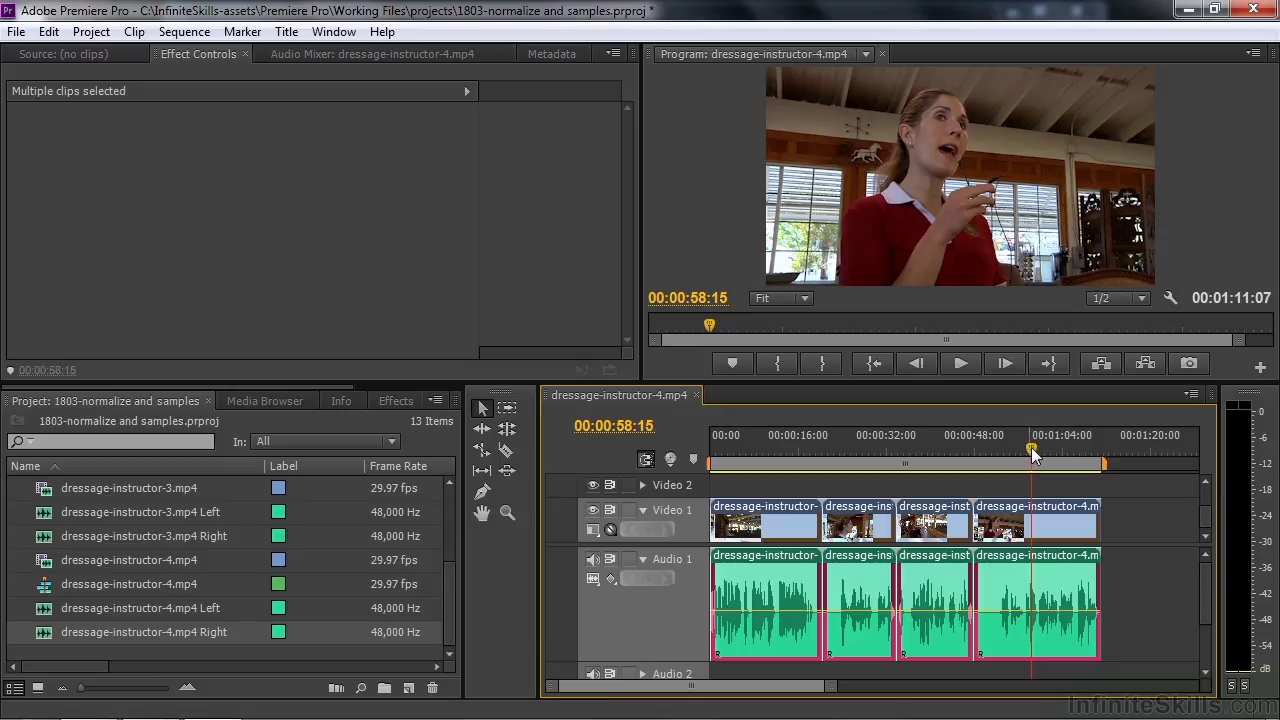
Step: Play back parts of the first and last interview clips to compare their normalized audio levels
left_click_drag(1033, 446, 785, 446)
key("space")
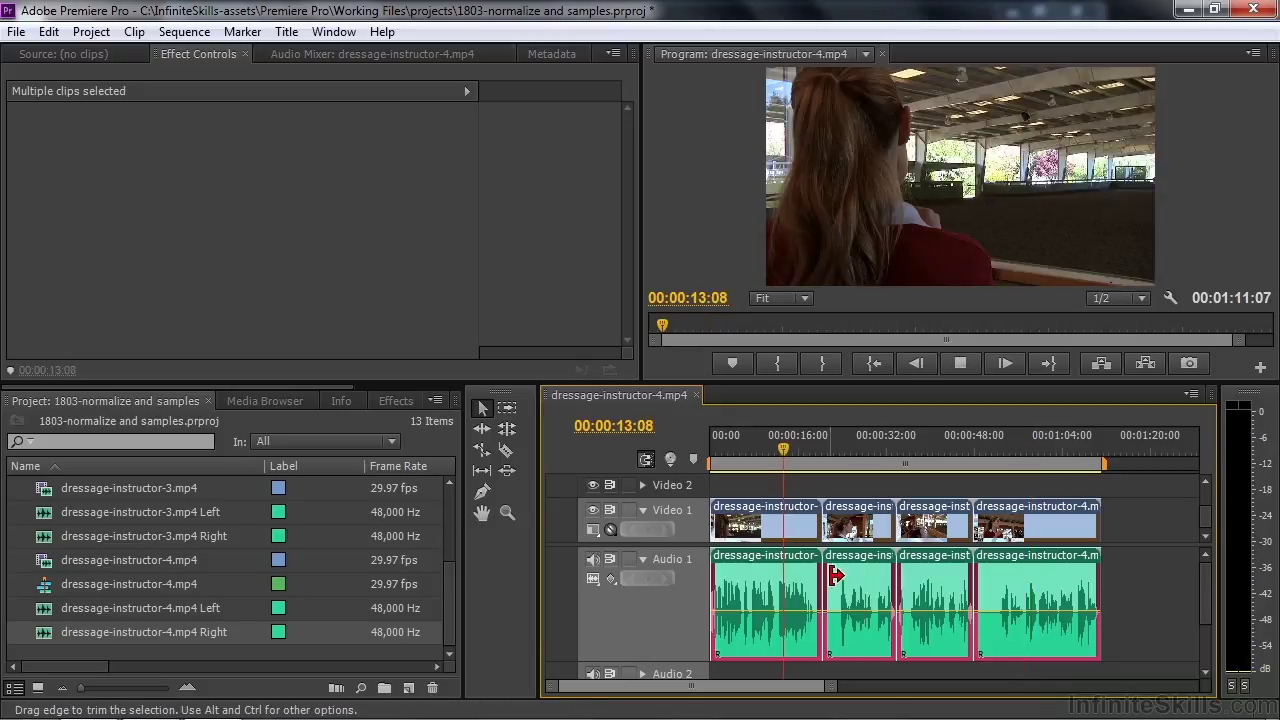
key("space")
left_click_drag(798, 456, 1073, 494)
key("space")
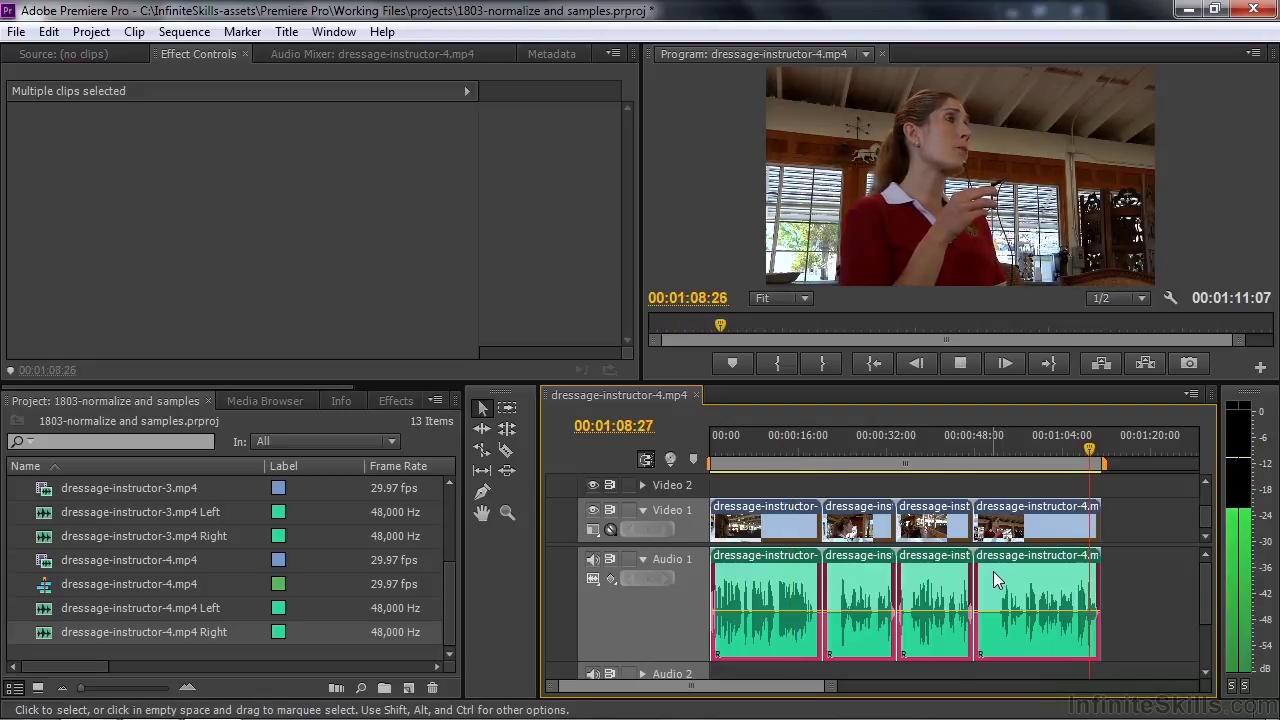
key("space")
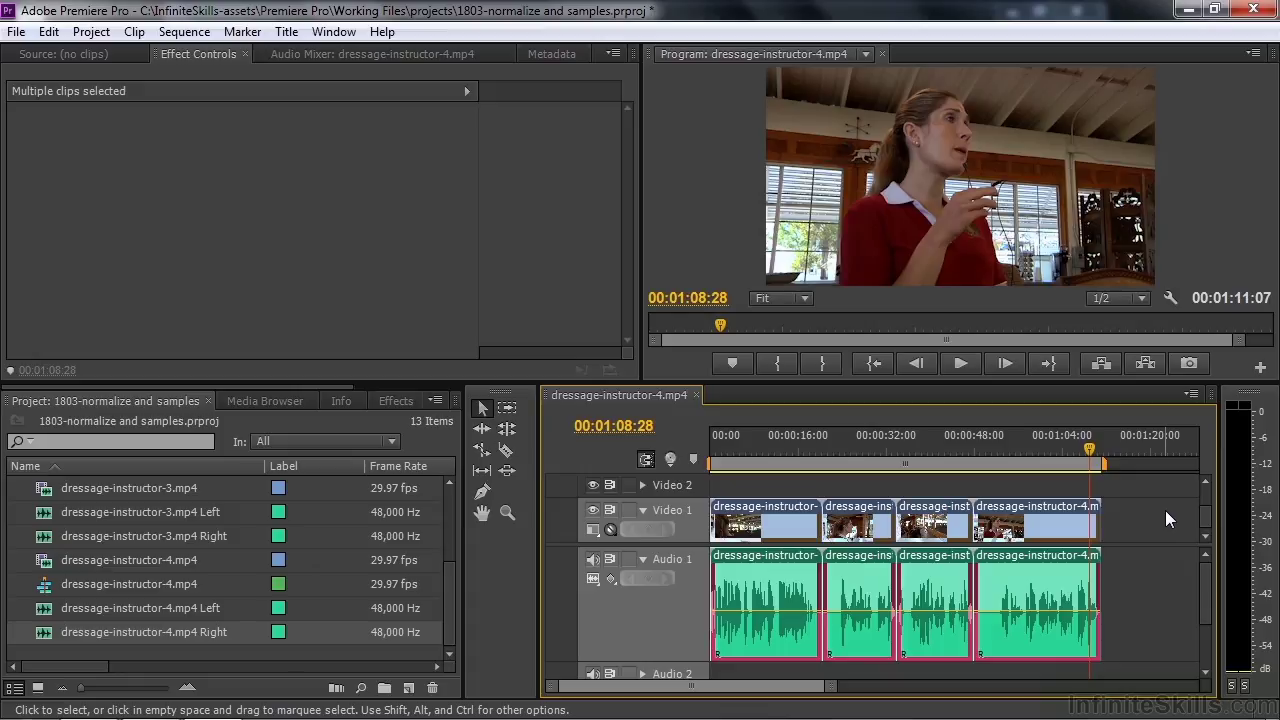
Step: Position the playhead at 00:01:00:03 in the last clip, near the quiet gap in its audio waveform
left_click_drag(1093, 453, 1042, 448)
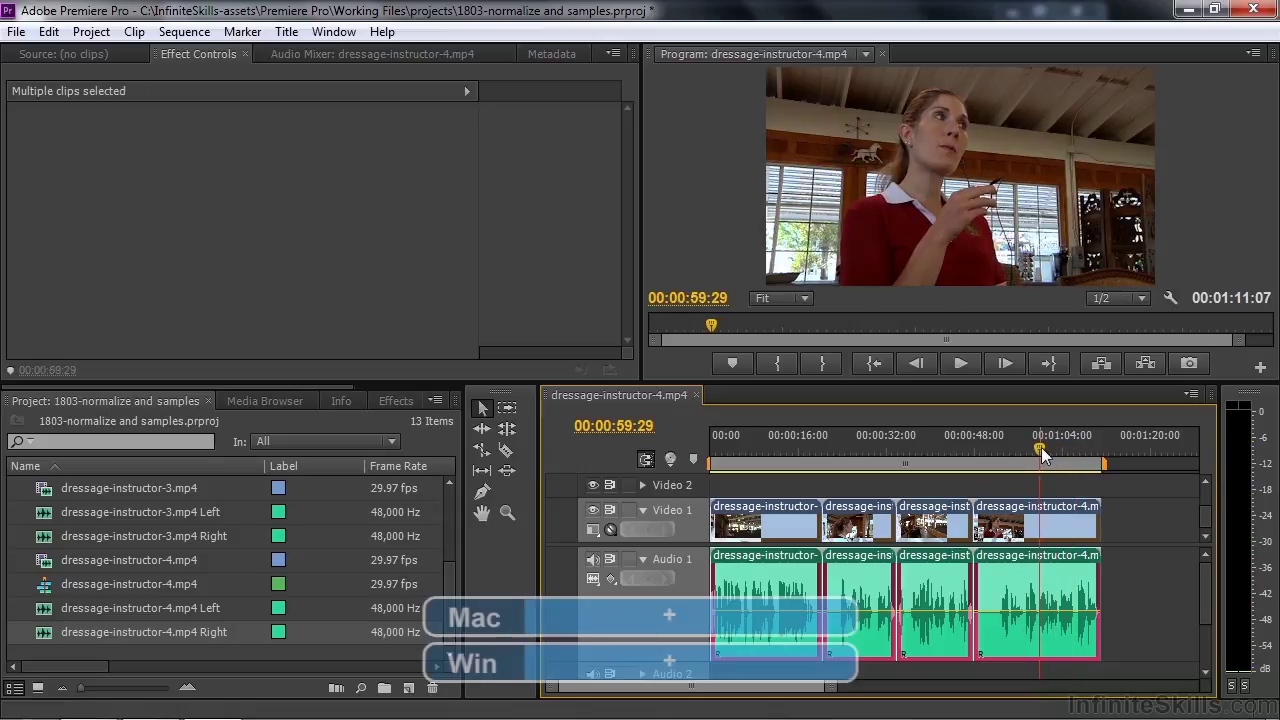
key("equal")
key("equal")
key("equal")
key("equal")
key("equal")
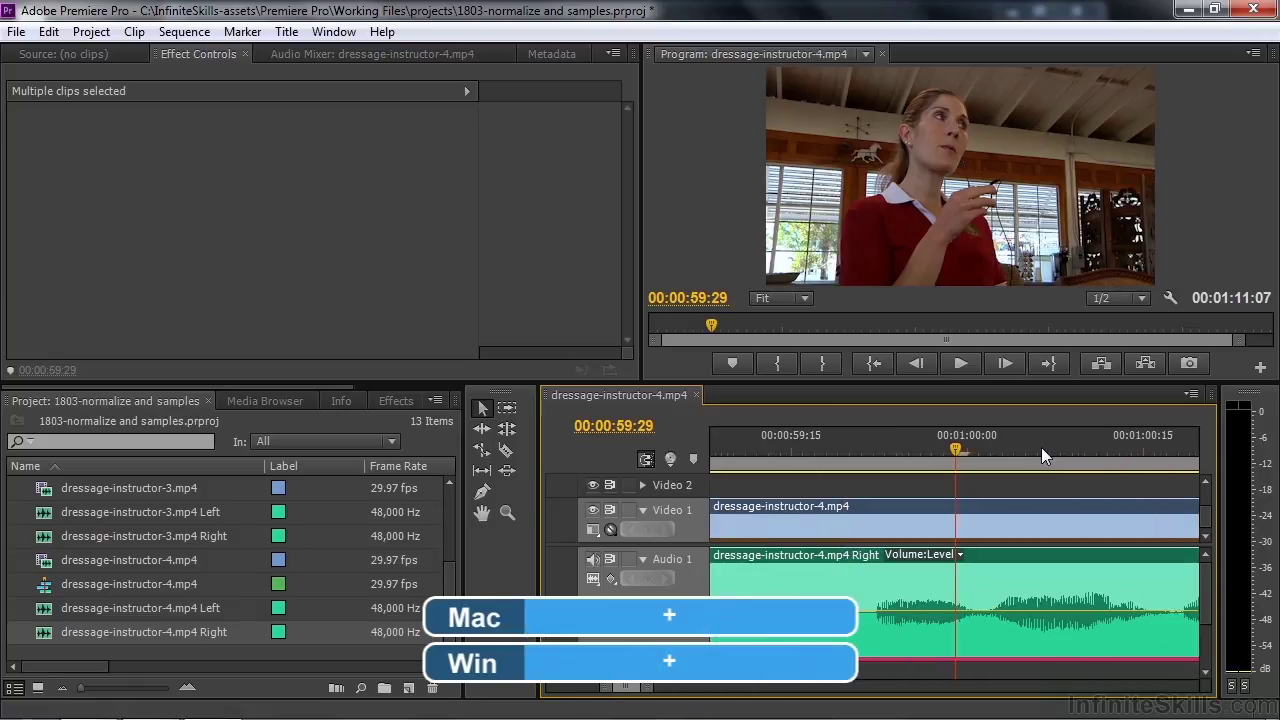
left_click(942, 447)
left_click_drag(940, 447, 1039, 448)
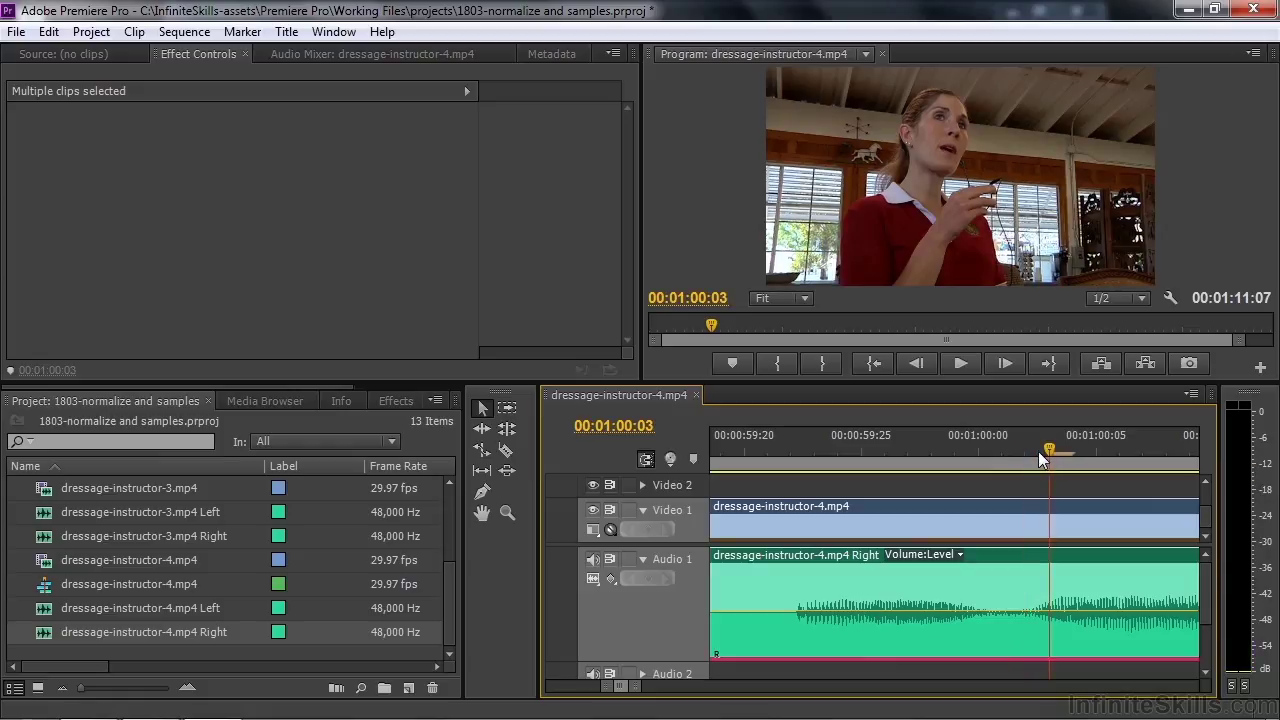
left_click_drag(1050, 449, 1032, 448)
key("Right")
Step: Show audio time units in the timeline and move the playhead to 00:01:00:07690 in the last clip
left_click(1191, 395)
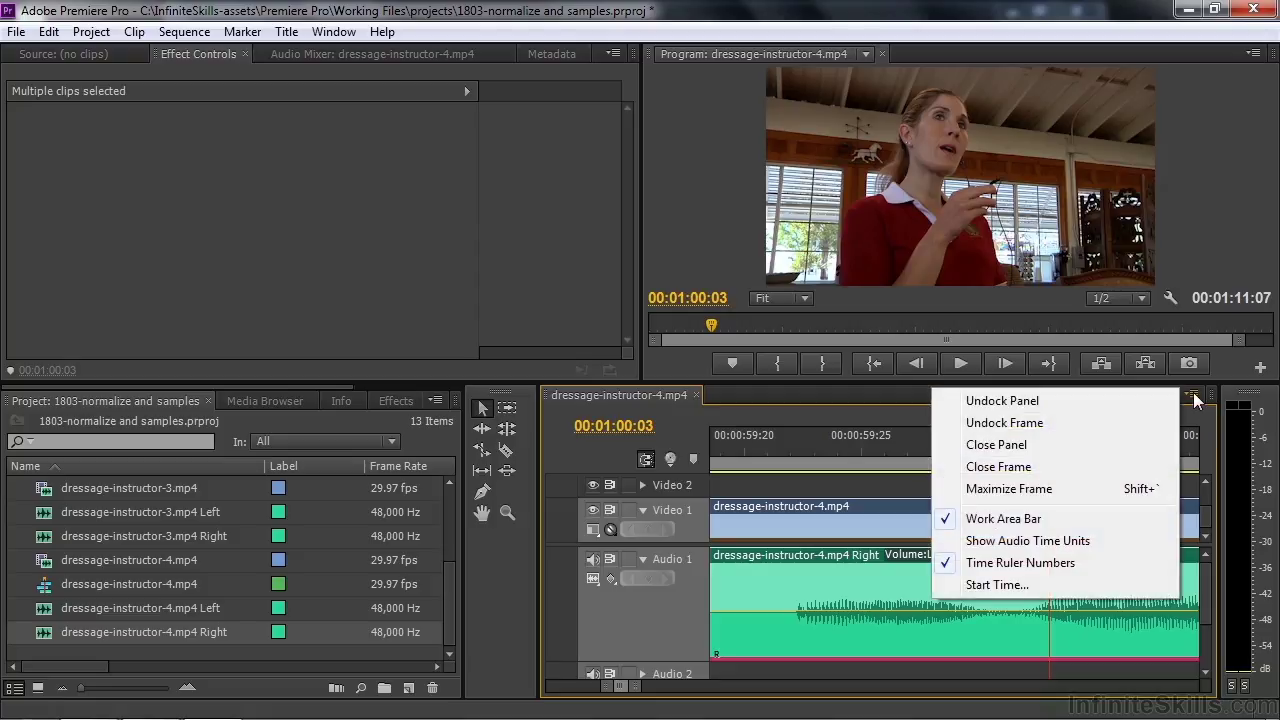
left_click(1036, 542)
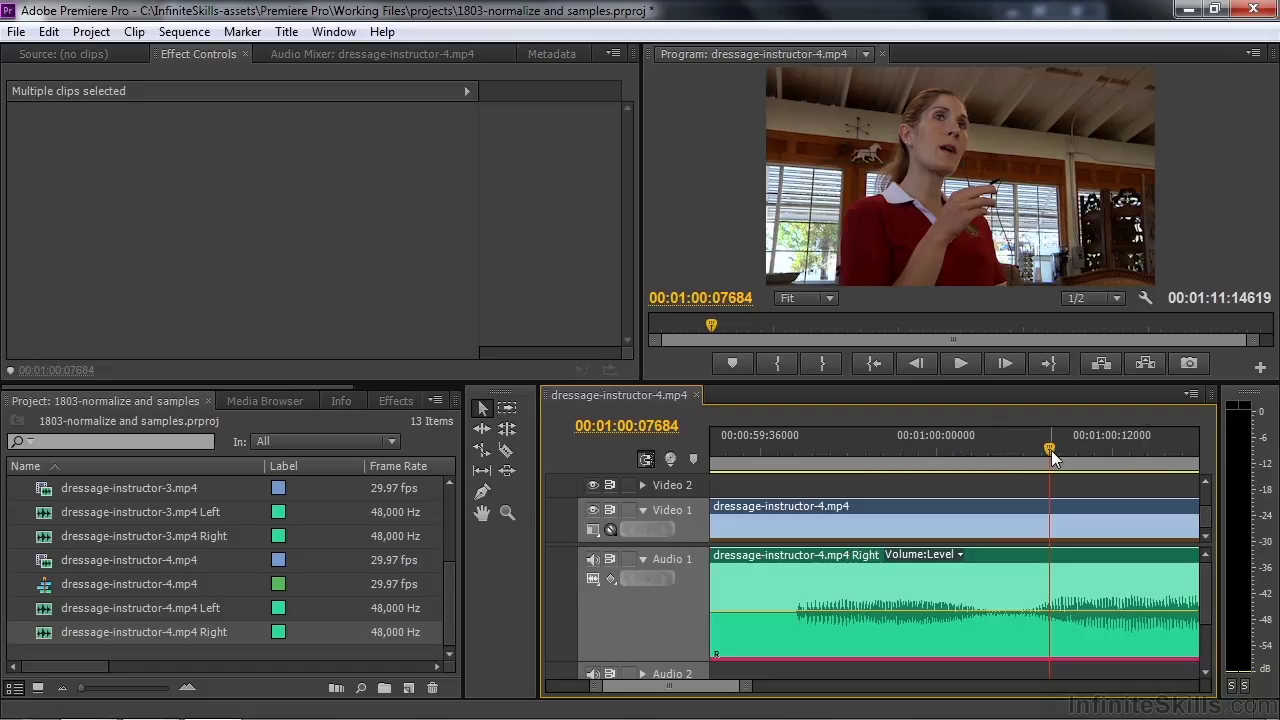
key("=")
key("=")
key("=")
key("=")
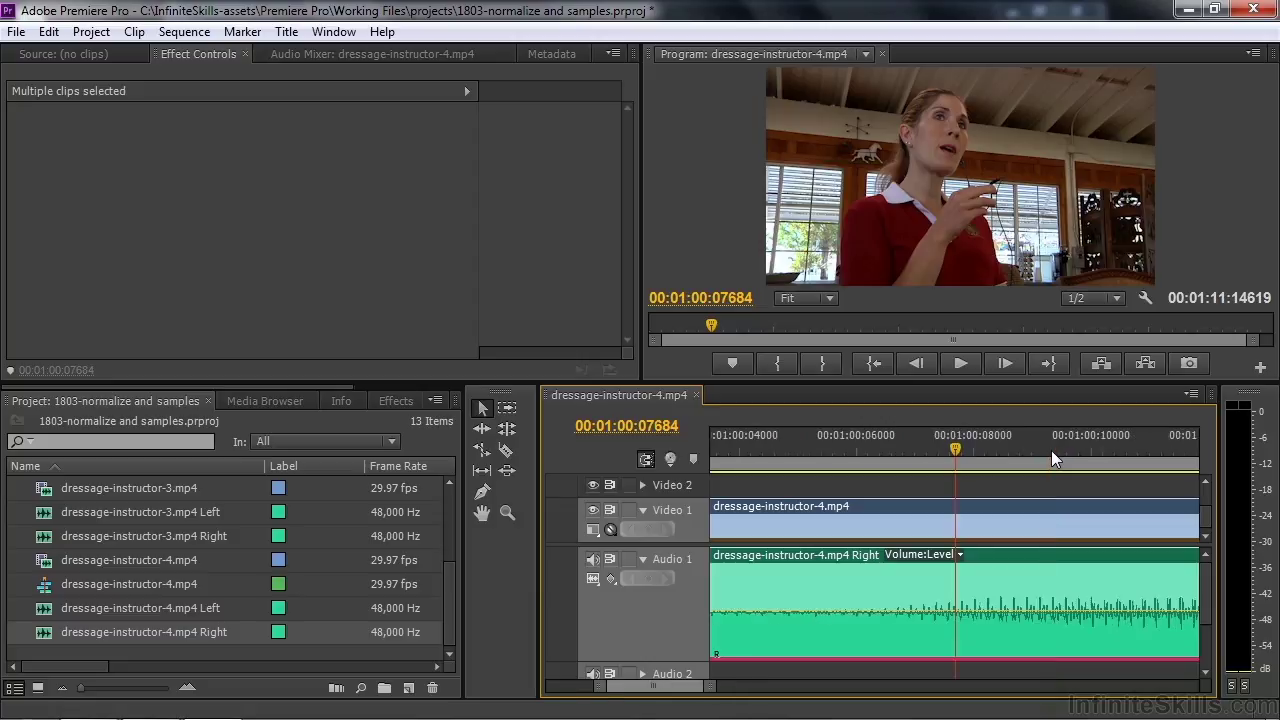
key("=")
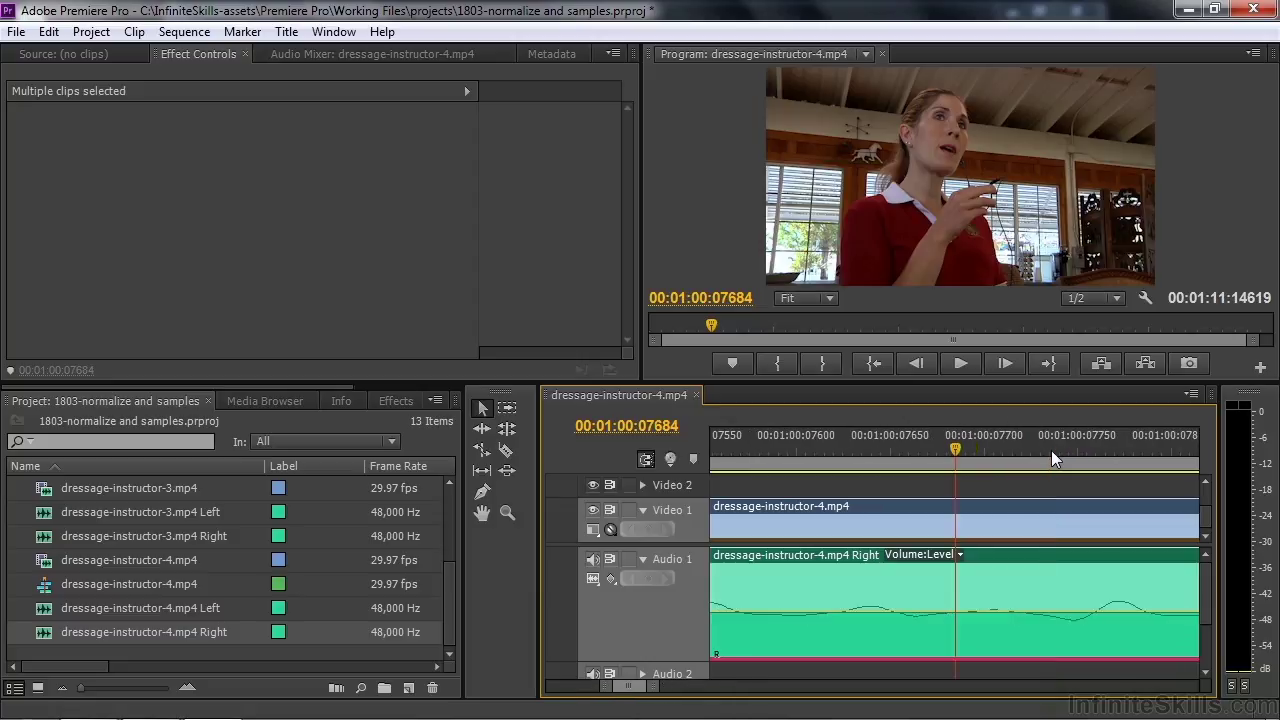
key("=")
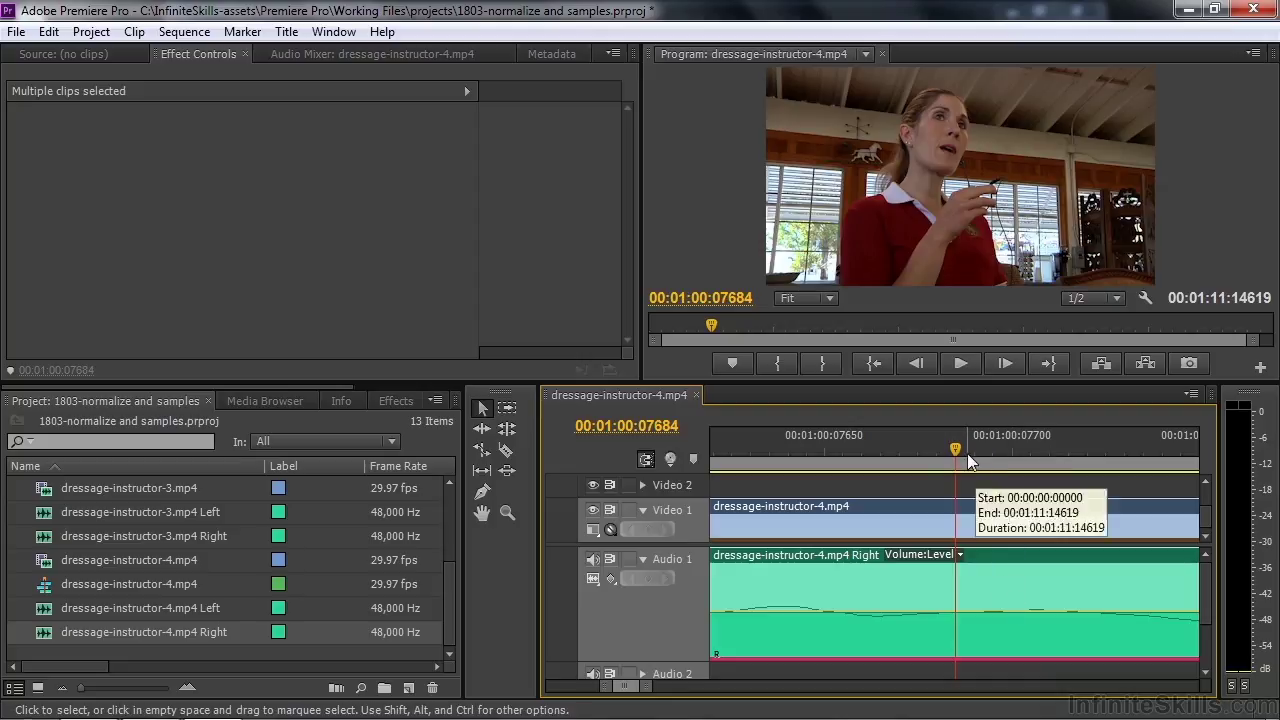
mouse_move(956, 445)
left_mouse_down()
mouse_move(991, 453)
mouse_move(976, 452)
left_mouse_up()
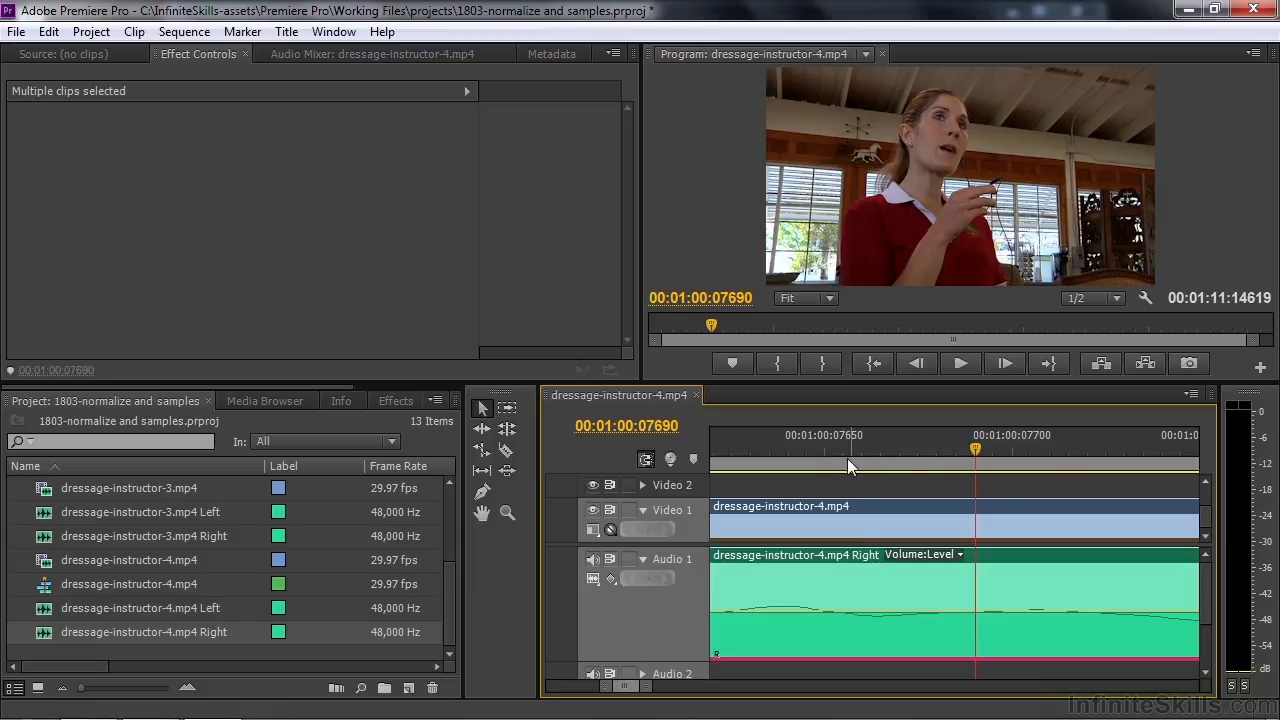
Step: Refine the playhead position at sample level to 00:01:00:07688
key("equal")
key("equal")
key("equal")
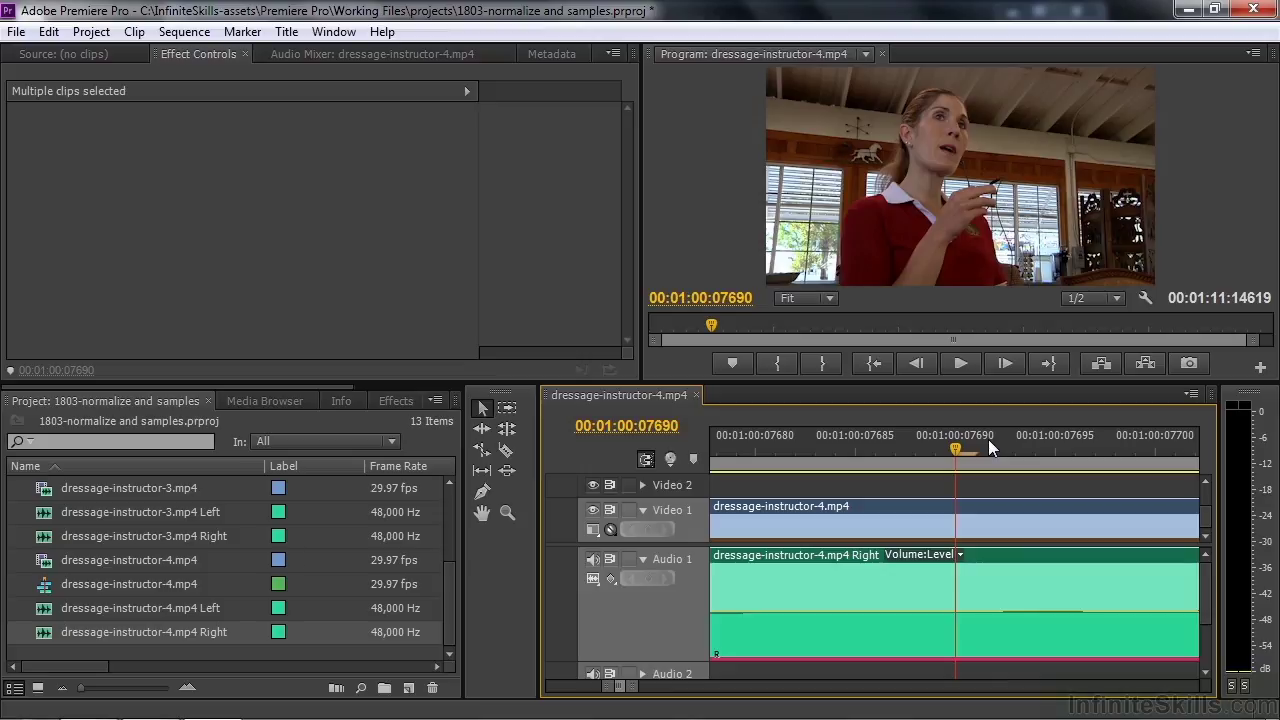
left_click_drag(949, 446, 919, 451)
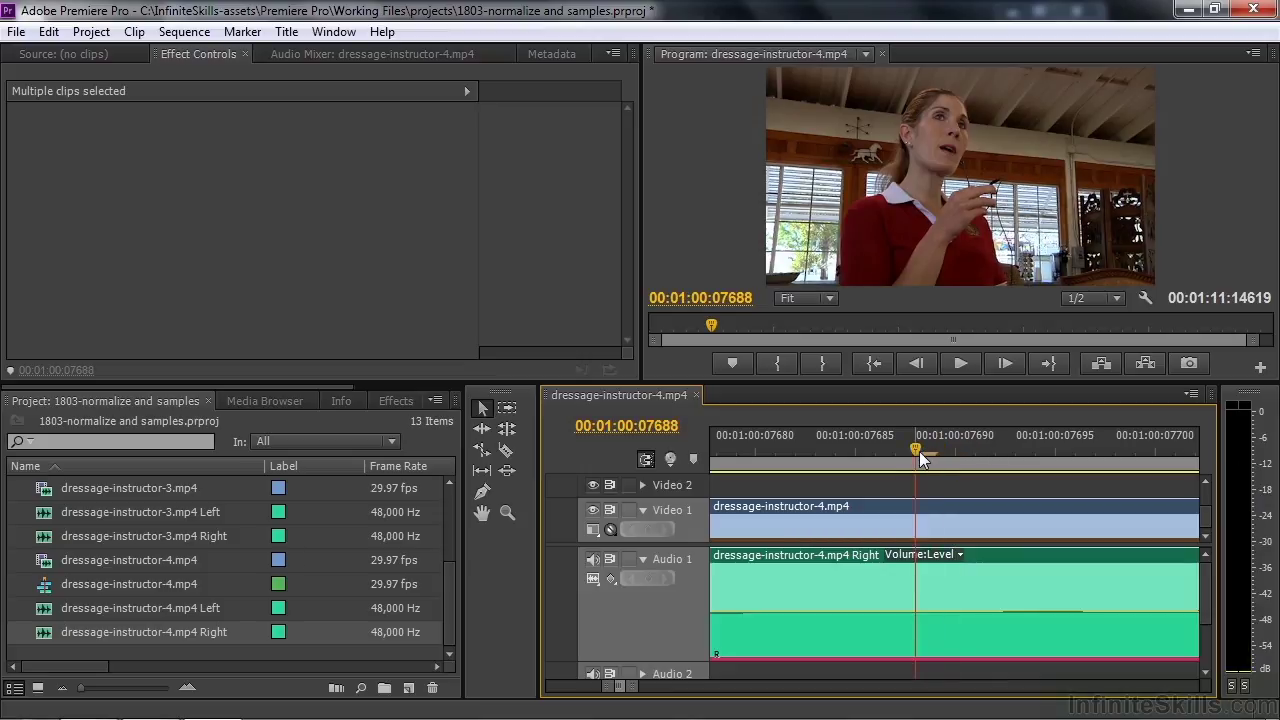
Step: Split the dressage-instructor-4.mp4 Right clip on Audio 1 at the playhead with the Razor tool, and turn off audio time units
key("minus")
key("minus")
key("minus")
key("minus")
key("minus")
key("minus")
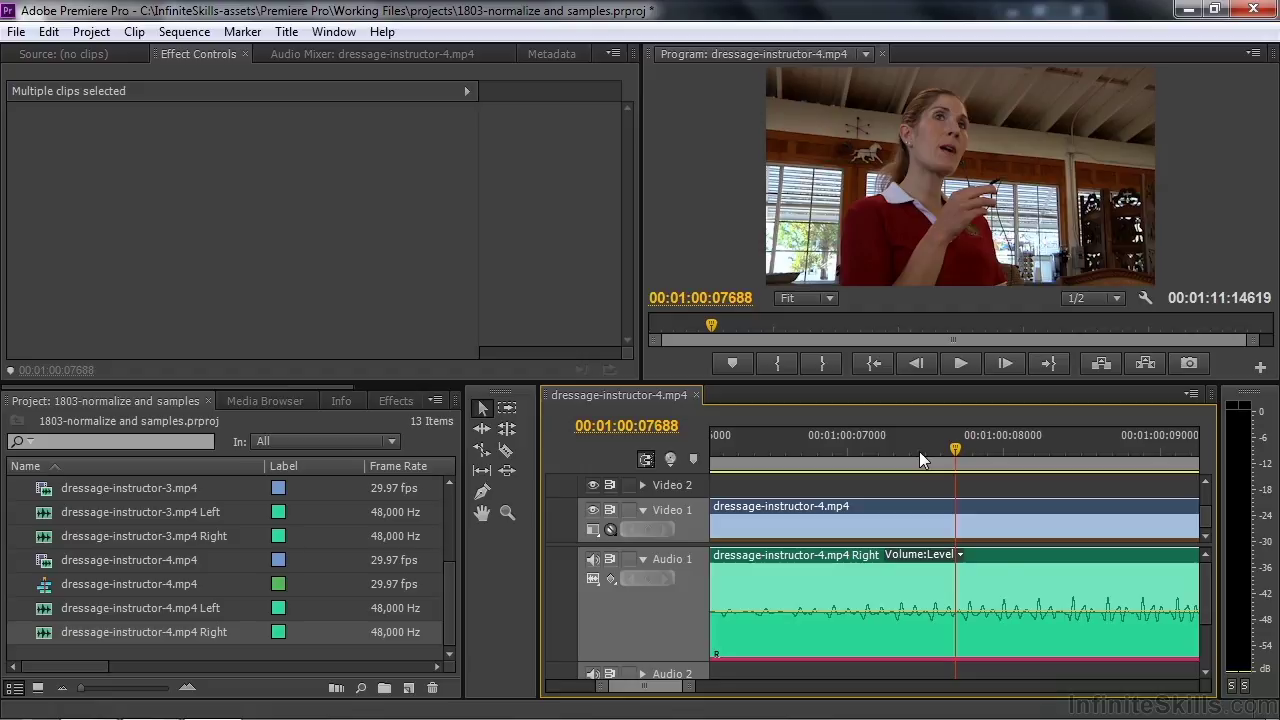
key("c")
left_click(954, 610)
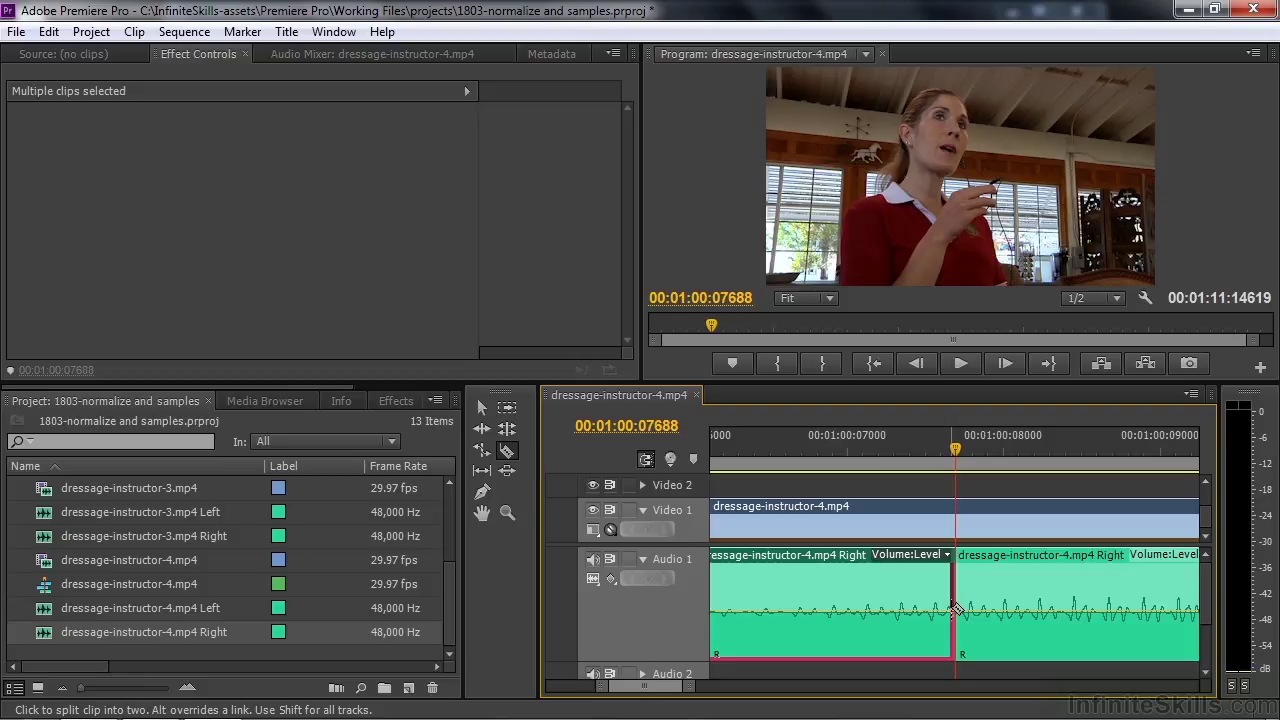
left_click(1193, 395)
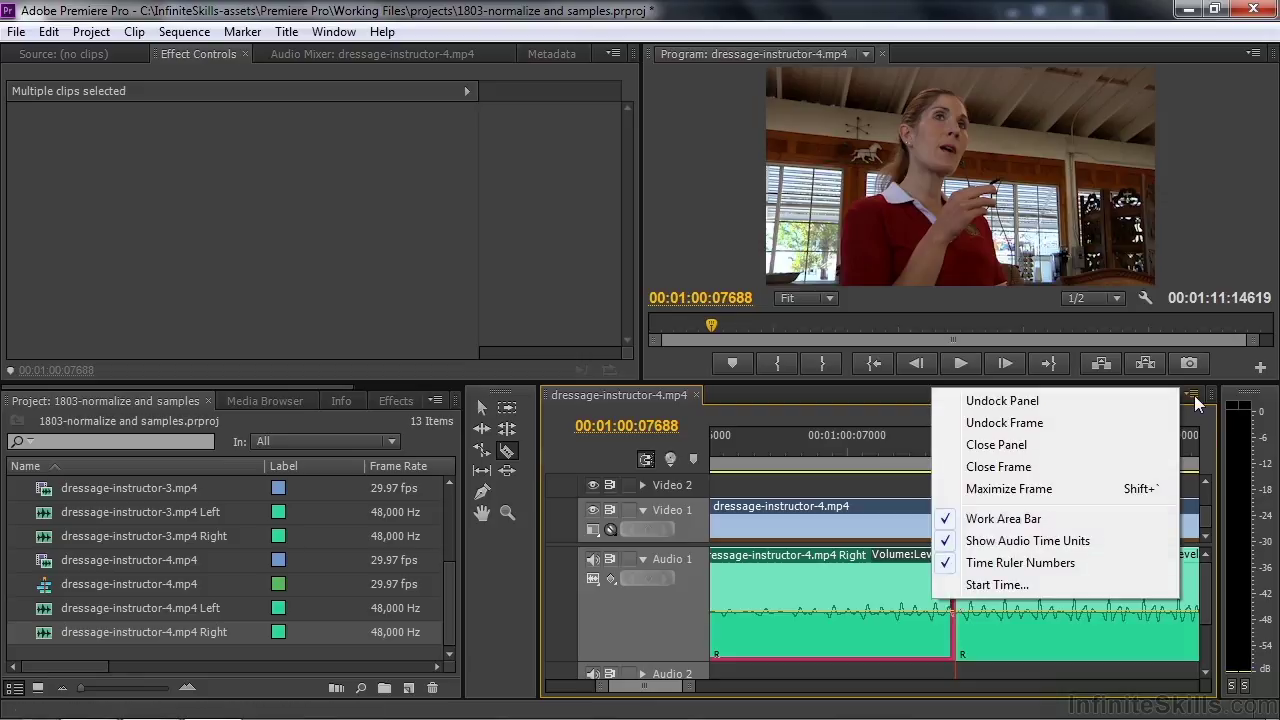
left_click(1078, 540)
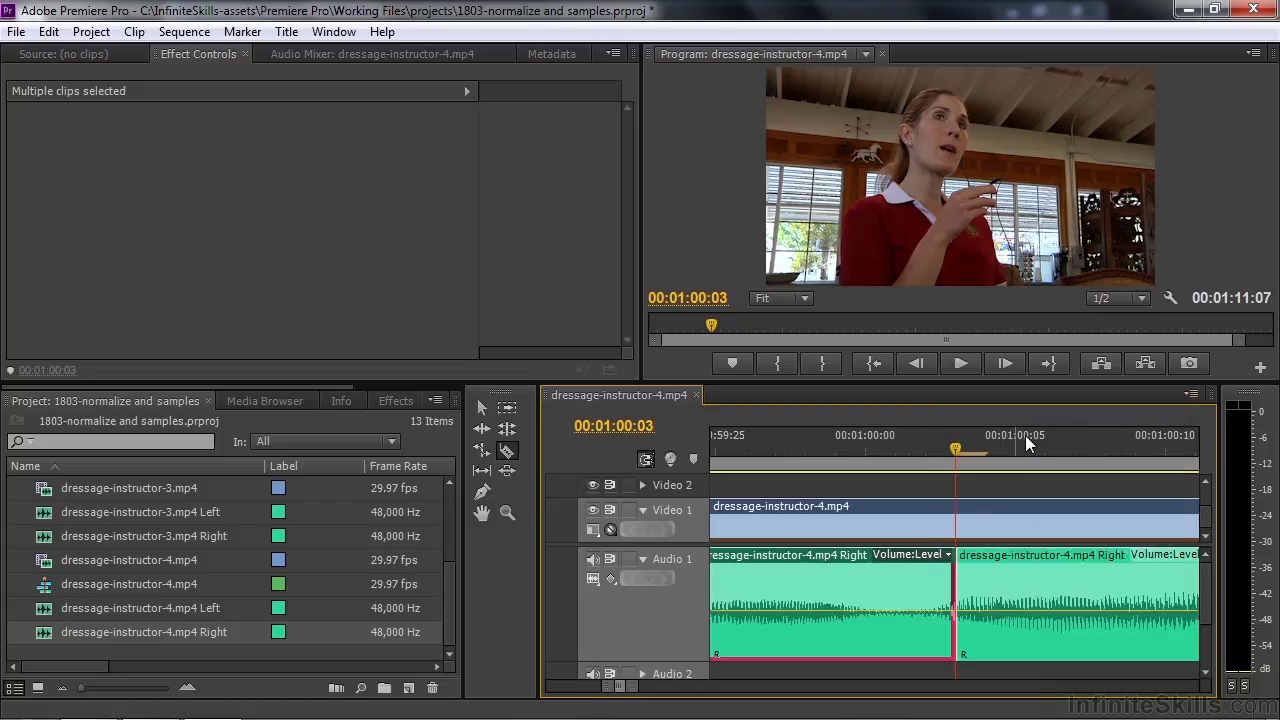